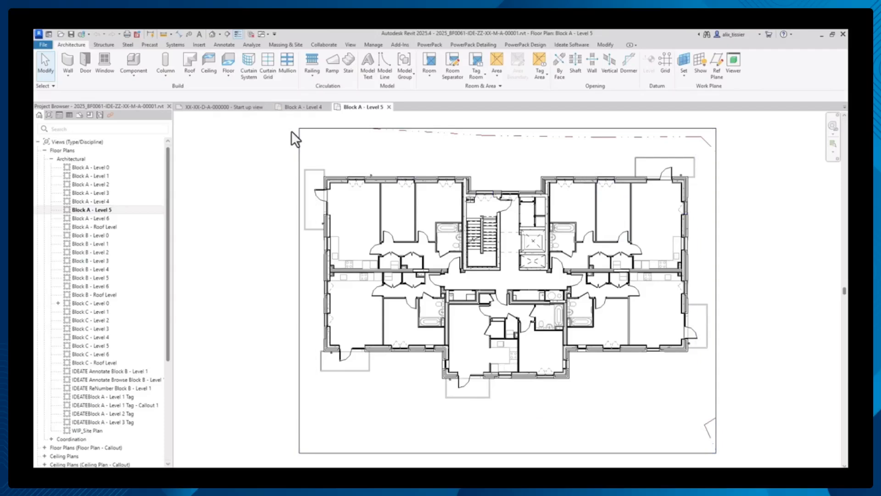
- Start a new schedule for the Rooms category and set it up as schedule keys
click(350, 45)
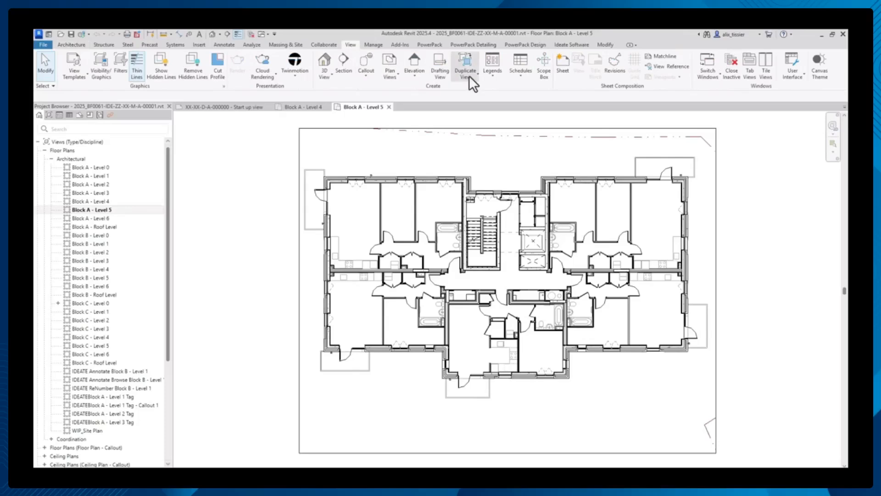
click(521, 76)
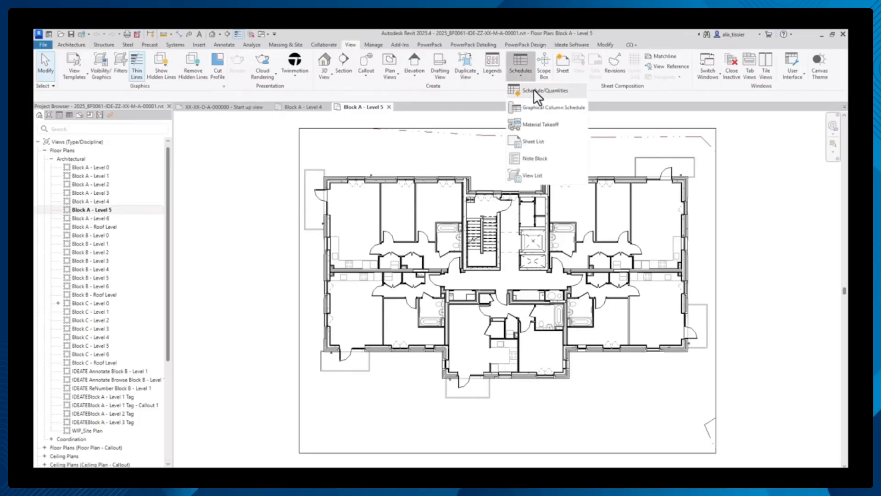
click(533, 90)
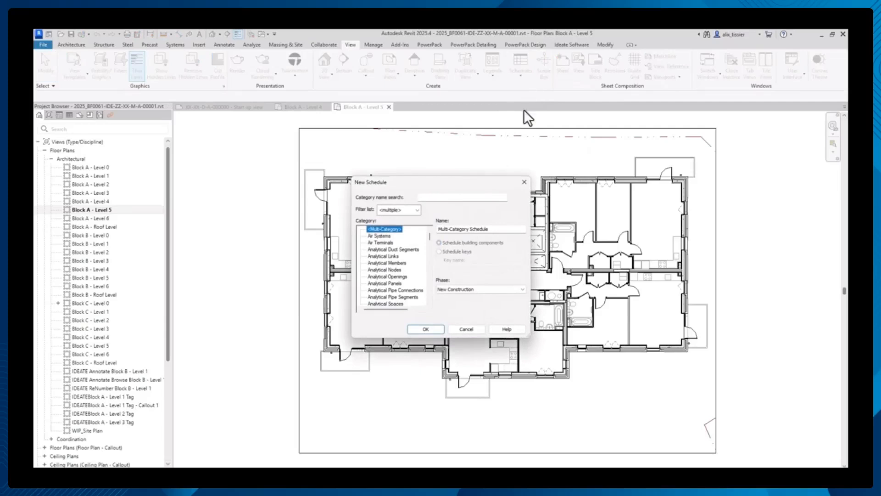
drag(429, 238, 427, 281)
click(378, 298)
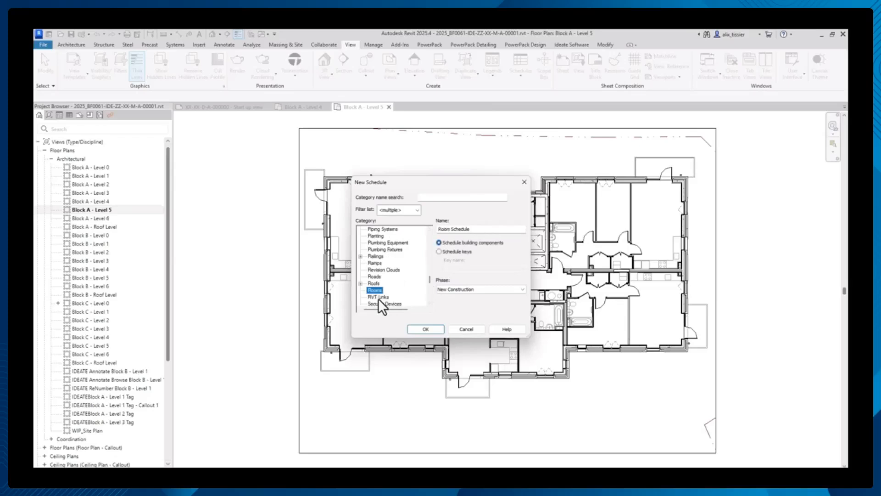
click(456, 253)
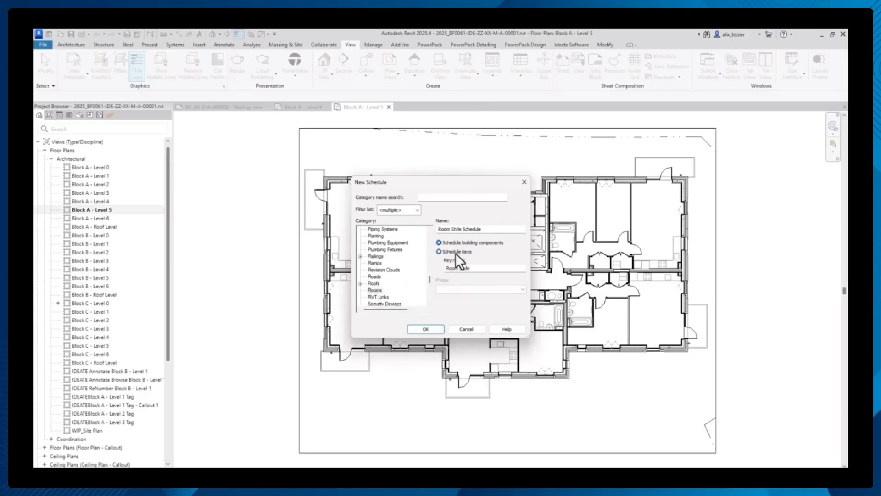
- Name the key schedule "Room Finishes Schedule" with the key name "Type Finishes" and create it
double_click(456, 229)
text(Finishes)
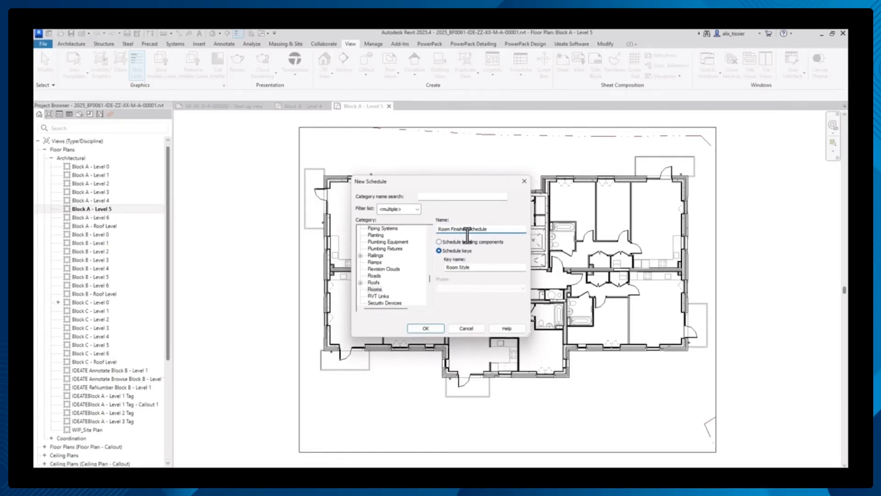
drag(476, 268, 445, 268)
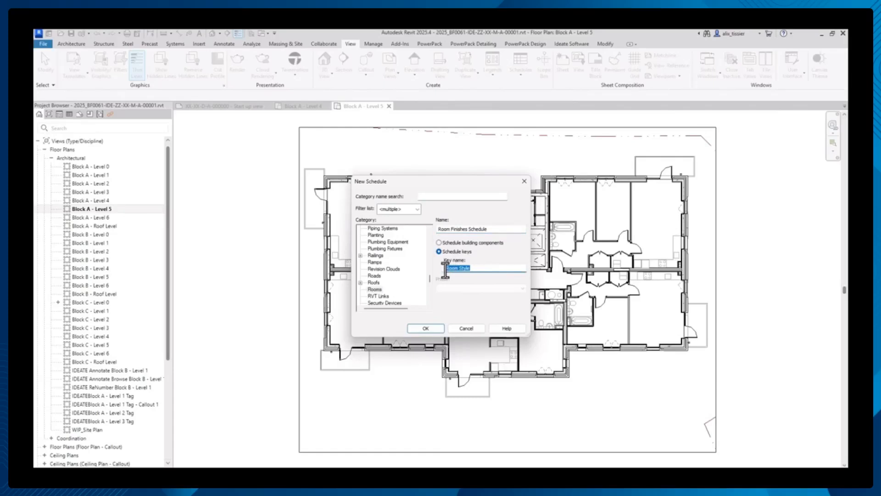
text(Type)
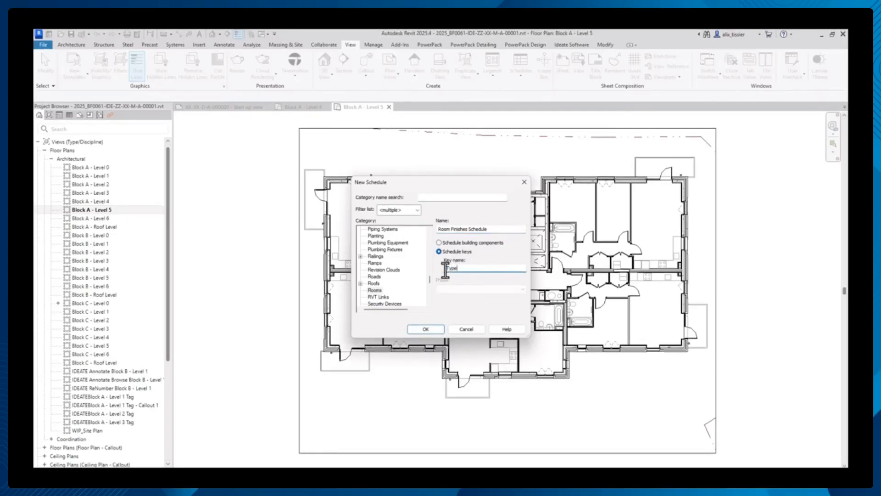
text( Finishes)
click(426, 328)
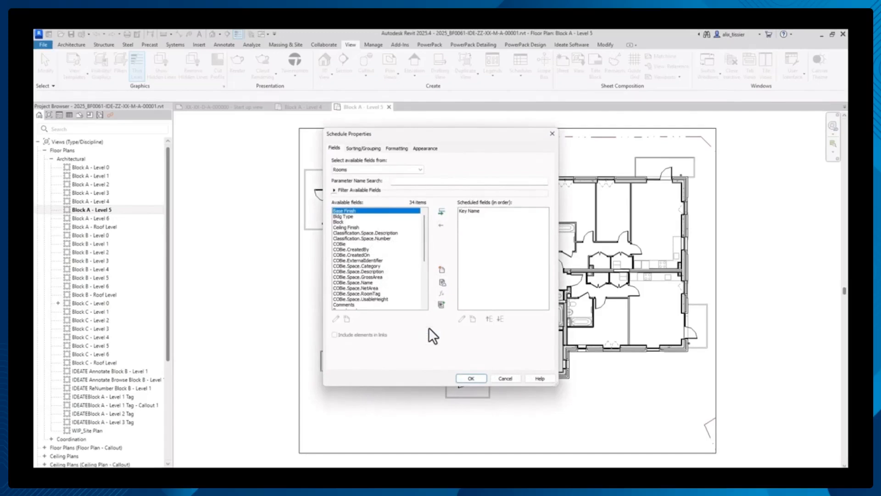
- Add the Ceiling Finish, Floor Finish and Wall Finish fields after Key Name and accept the schedule properties
click(483, 210)
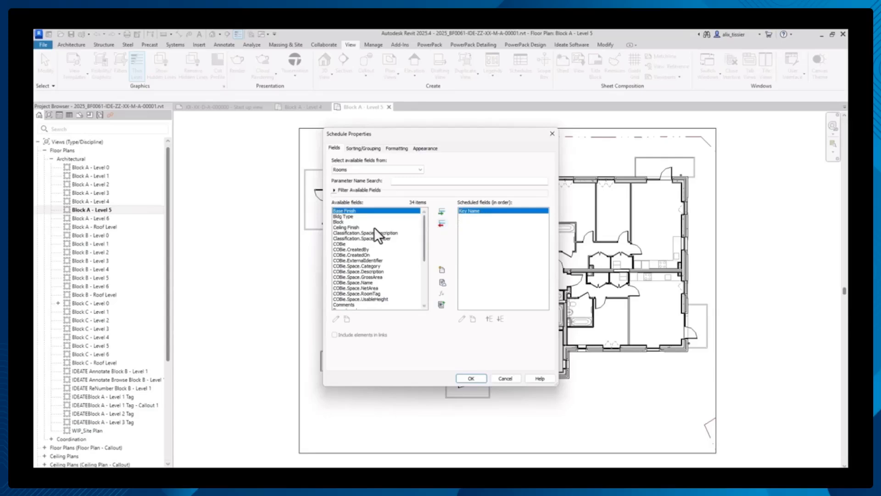
click(356, 228)
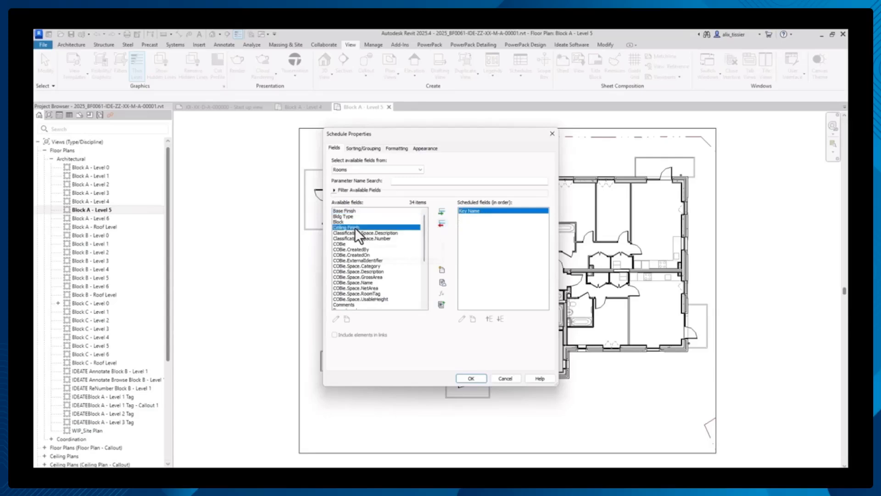
click(443, 210)
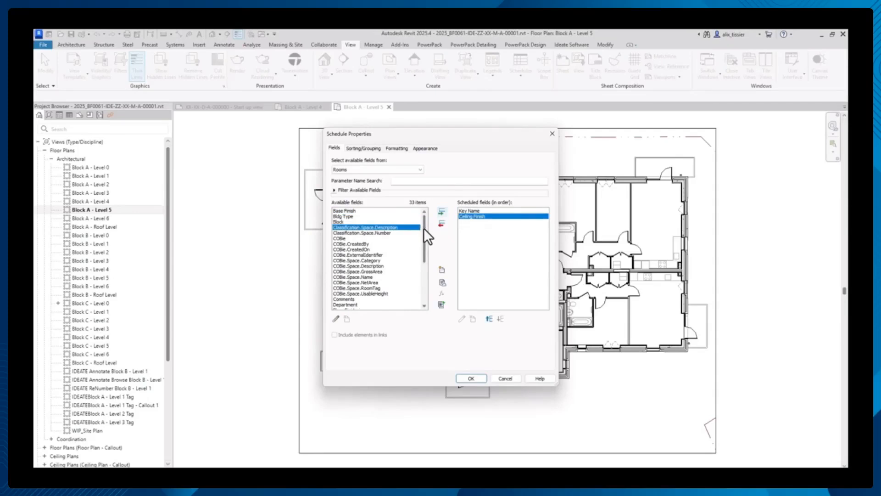
drag(423, 230, 425, 241)
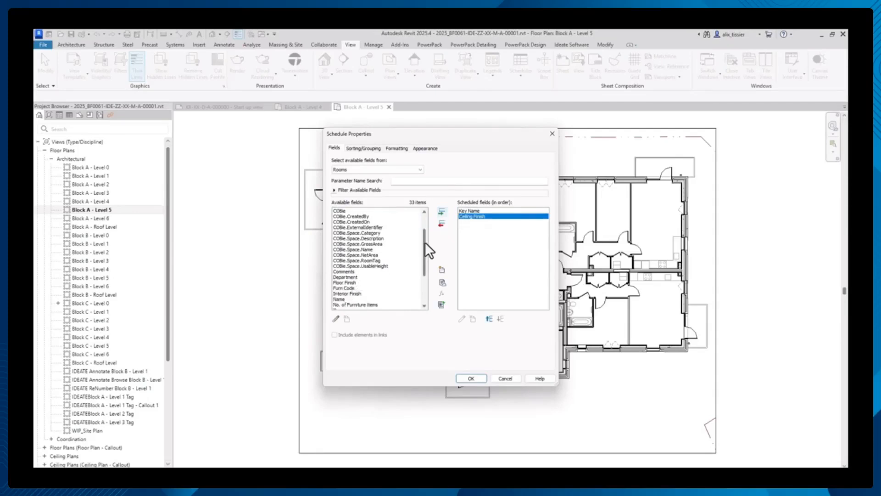
click(353, 282)
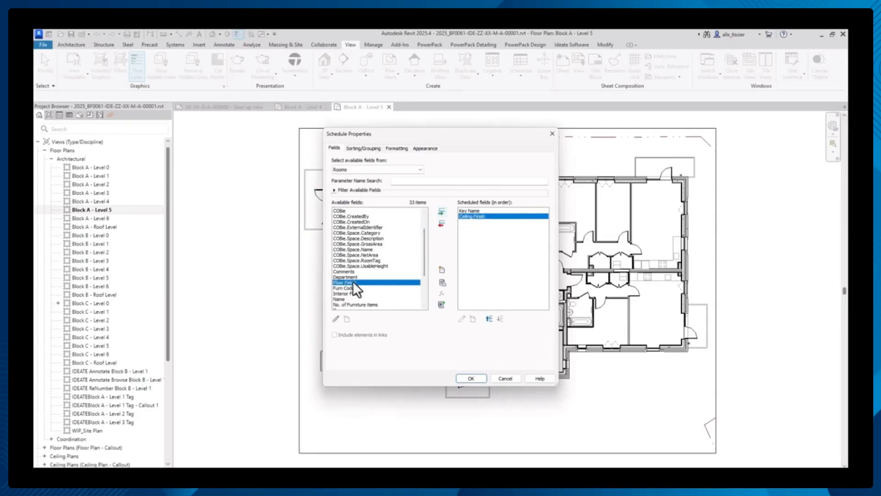
click(442, 212)
drag(424, 238, 425, 269)
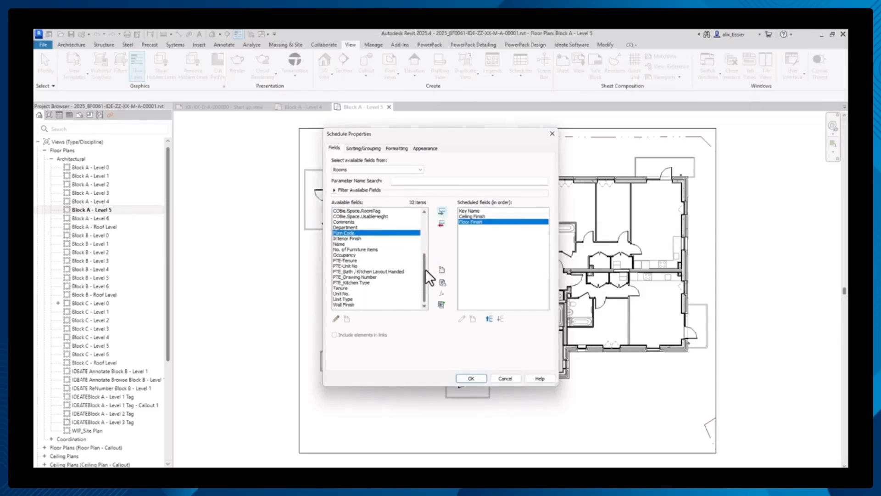
click(356, 305)
click(440, 211)
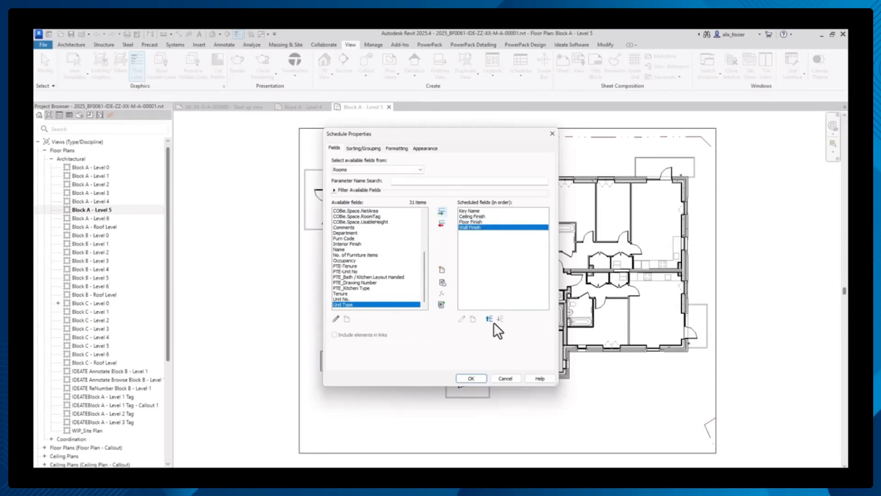
click(475, 377)
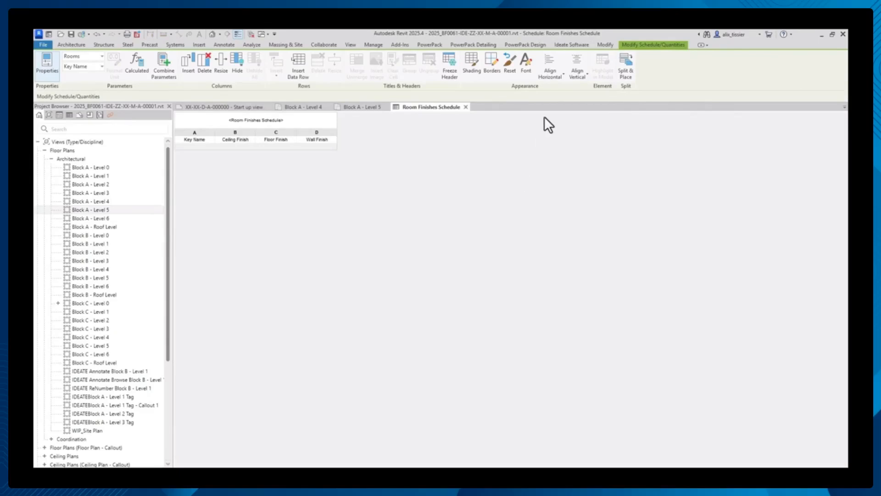
- Launch Ideate BIMLink and maximize its window
click(576, 46)
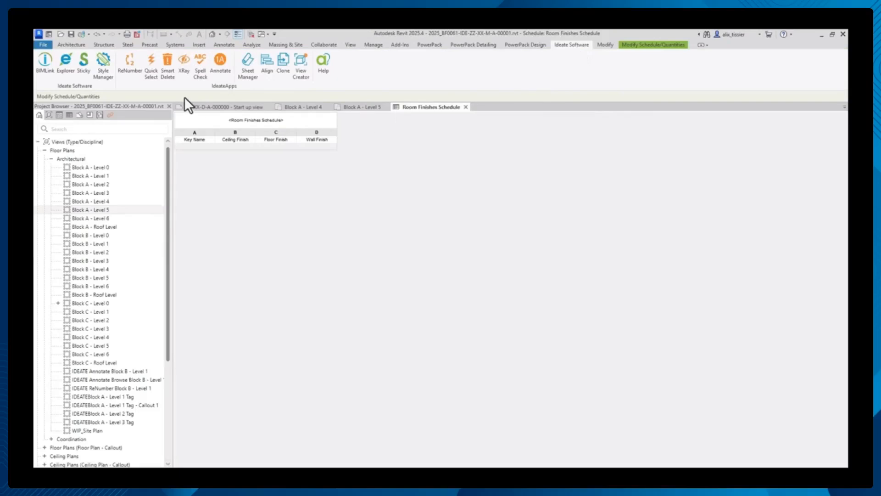
click(43, 67)
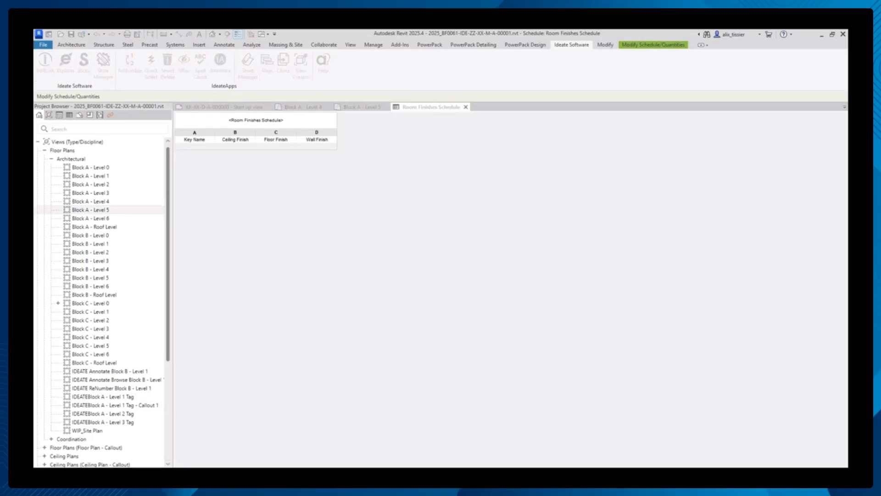
drag(590, 145, 336, 169)
click(538, 169)
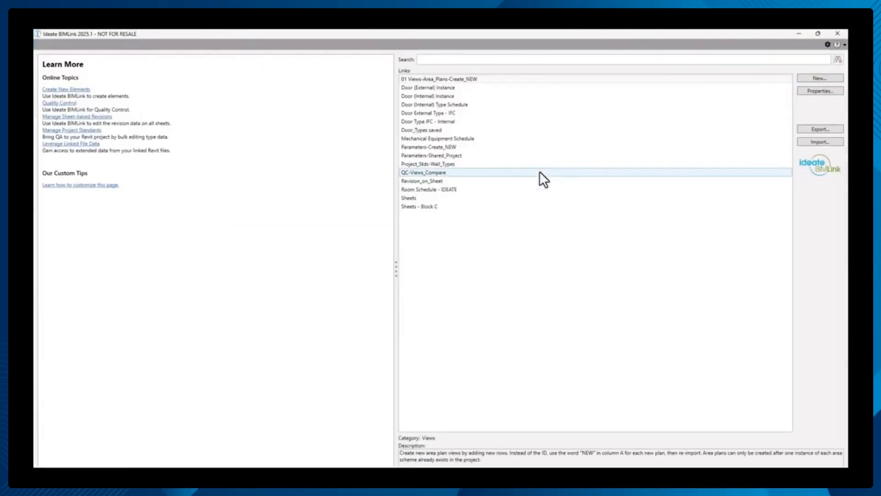
- Create a new link by schedule based on Room Finishes Schedule and continue to its properties
click(821, 78)
drag(449, 170, 370, 117)
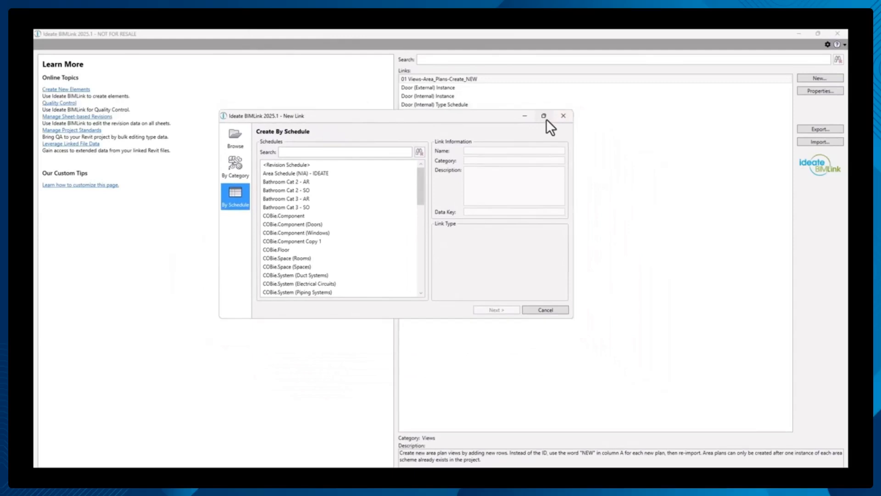
click(547, 119)
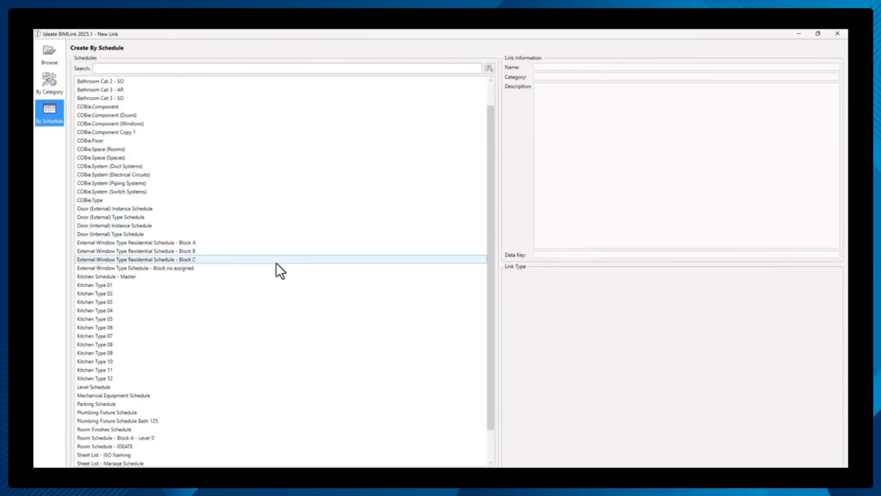
scroll(276, 266, down, 2)
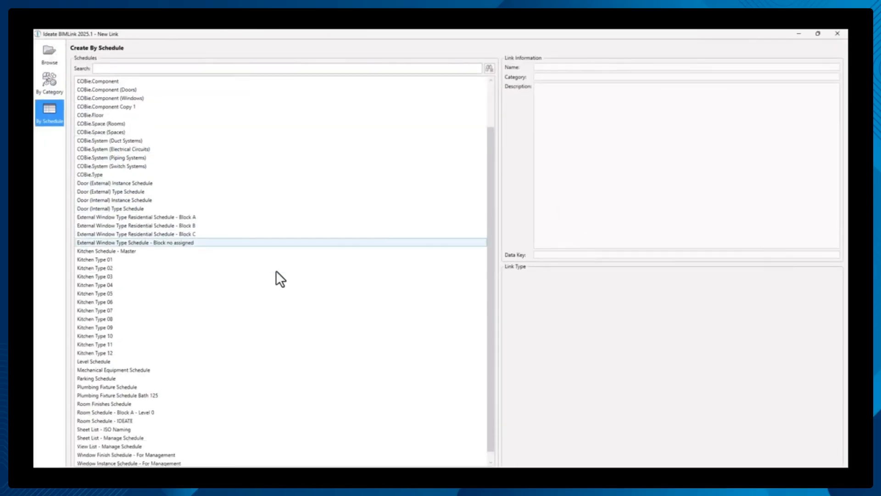
click(292, 395)
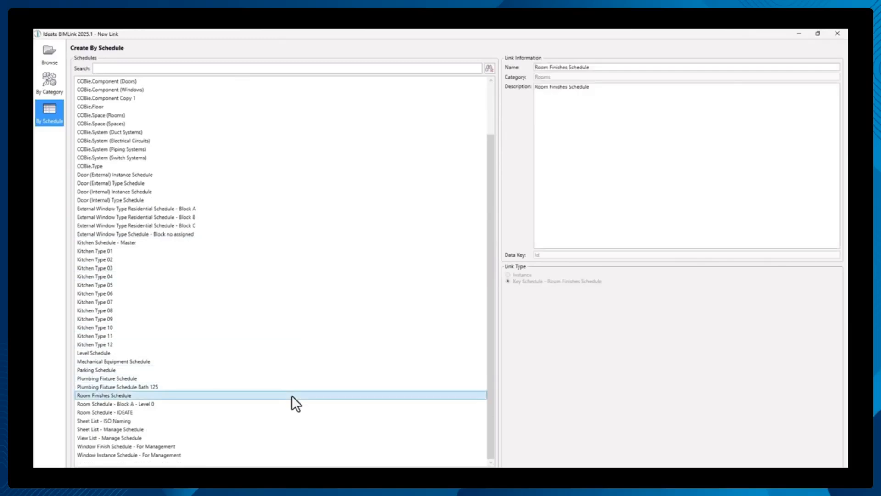
click(577, 280)
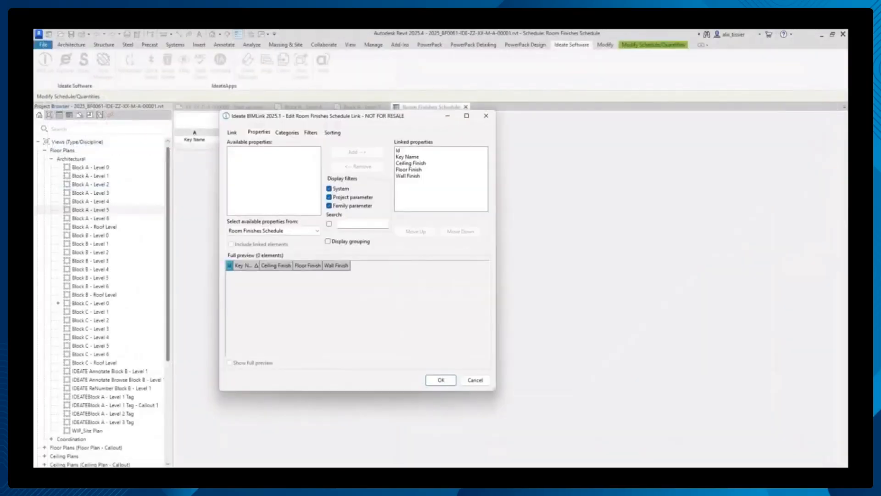
- Review the linked properties from Id to Wall Finish and accept the Room Finishes Schedule link
click(446, 150)
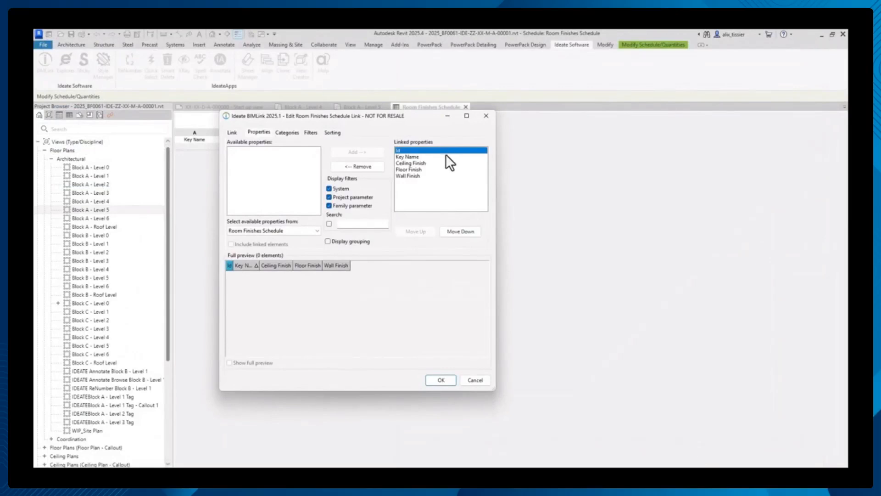
click(445, 158)
click(445, 163)
click(445, 169)
click(445, 176)
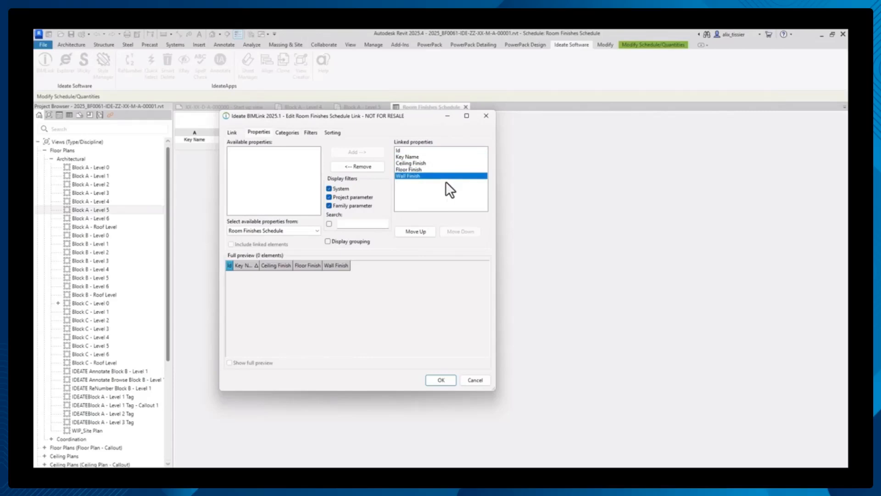
click(448, 379)
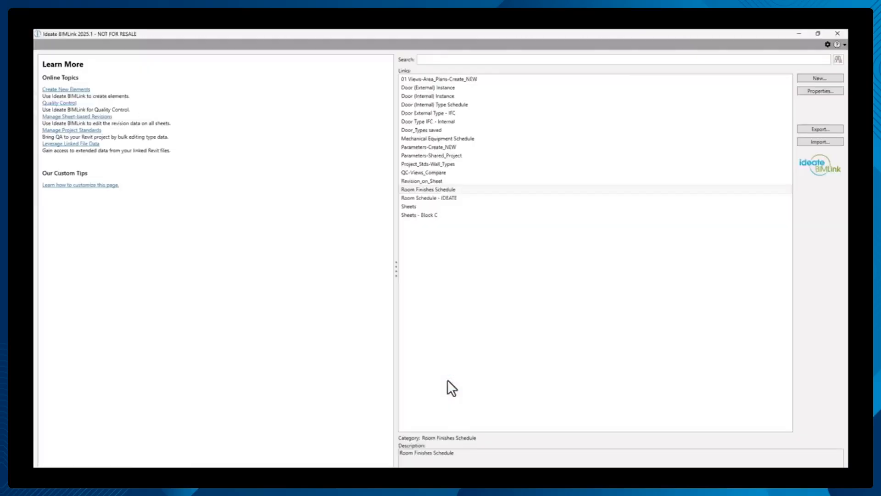
- Export the Room Finishes Schedule link to a "Room Finishes Schedule" Excel file on the Desktop and open it
click(806, 129)
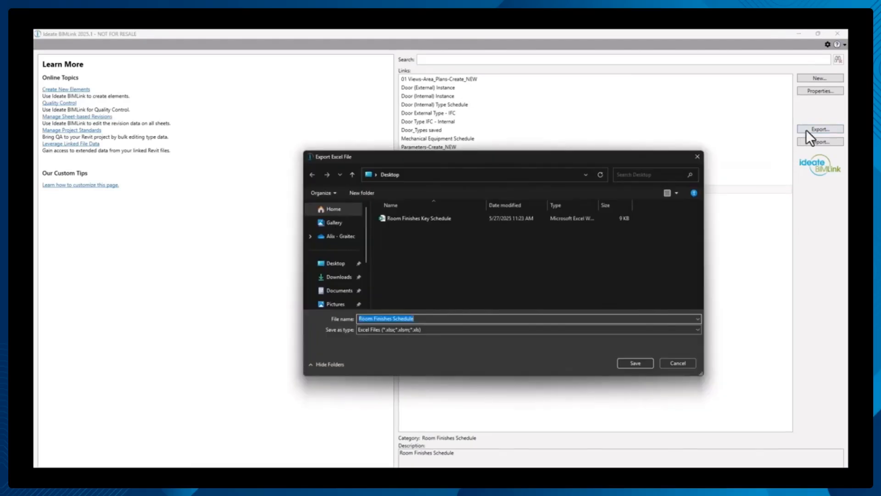
click(646, 362)
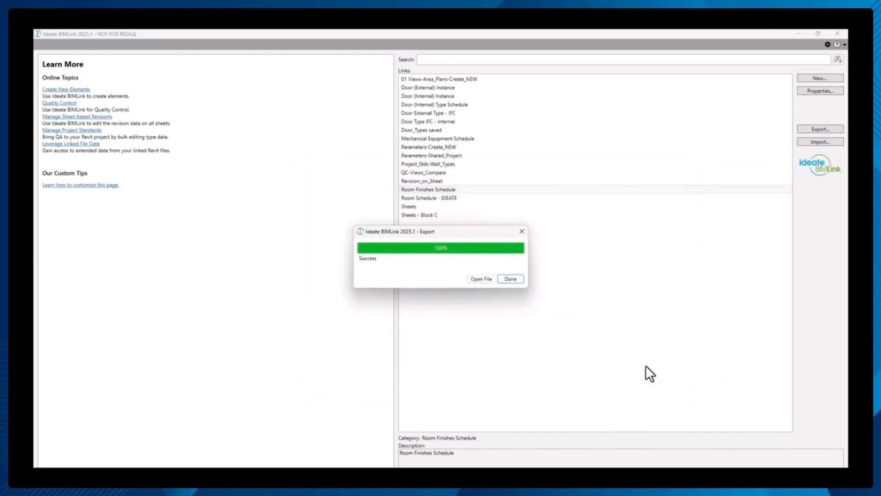
click(486, 282)
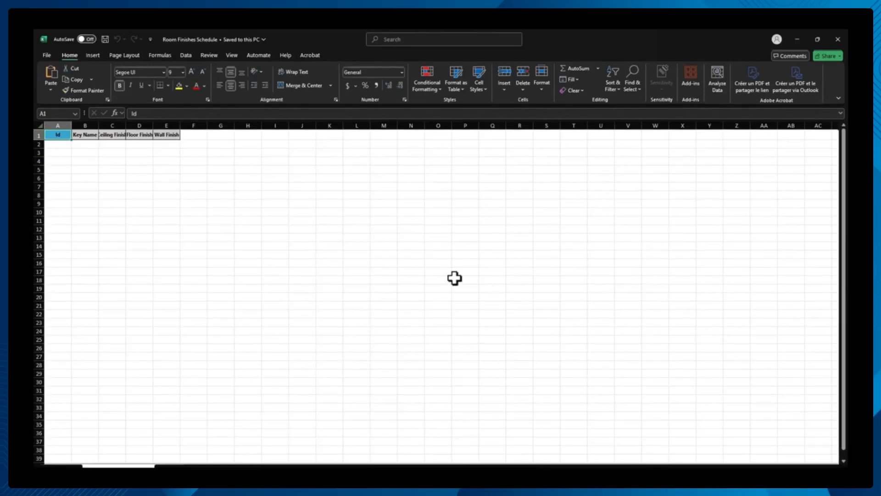
- Enter NEW in cell A2 of the Id column and fill it down to A4
click(59, 146)
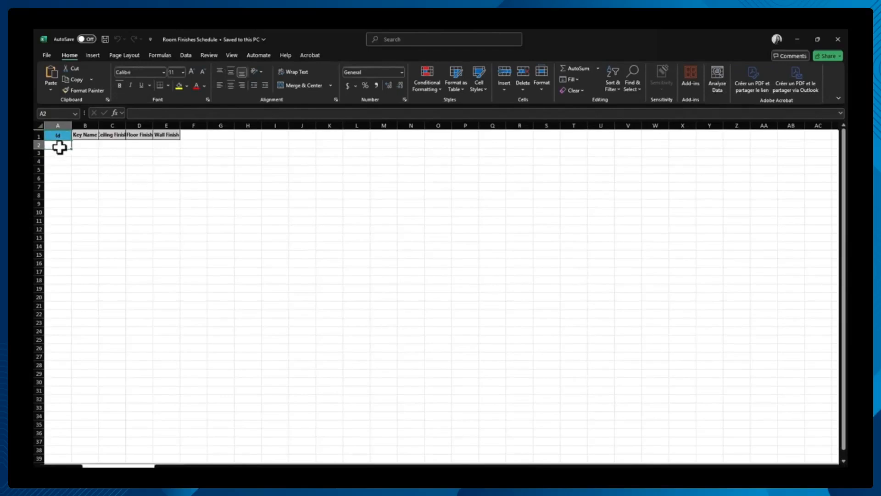
text(NEW)
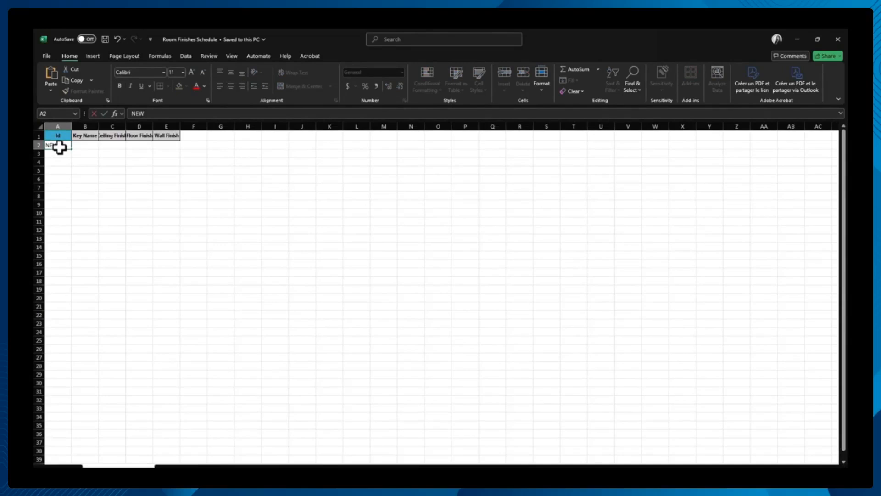
key(ctrl+Return)
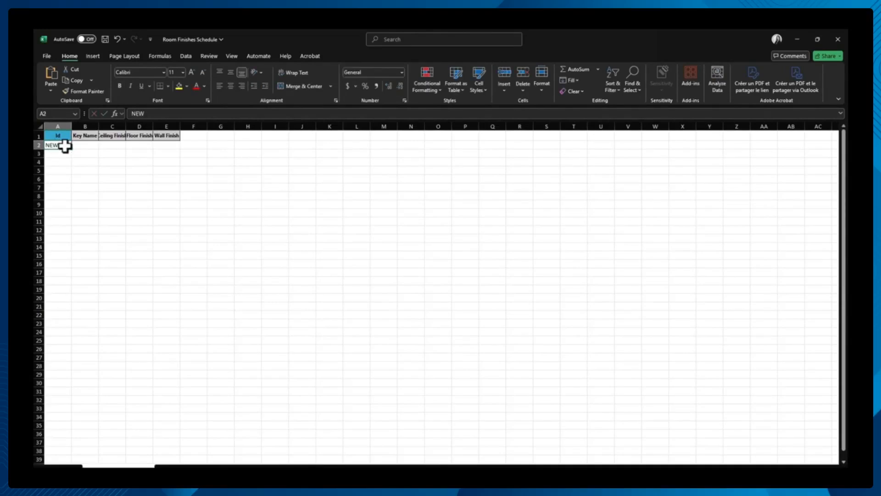
drag(71, 149, 68, 166)
click(89, 144)
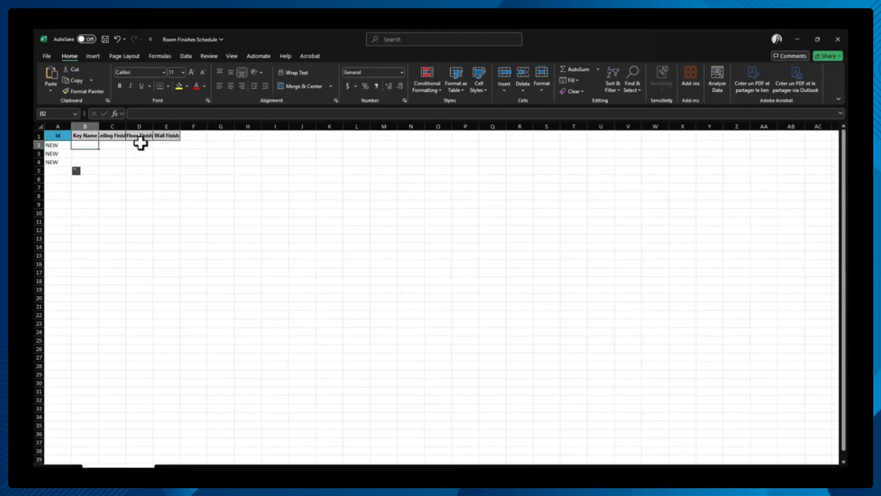
- Enter the key names Type 1, Type 2 and Type 3 in cells B2 to B4 of the Key Name column
text(Type 1)
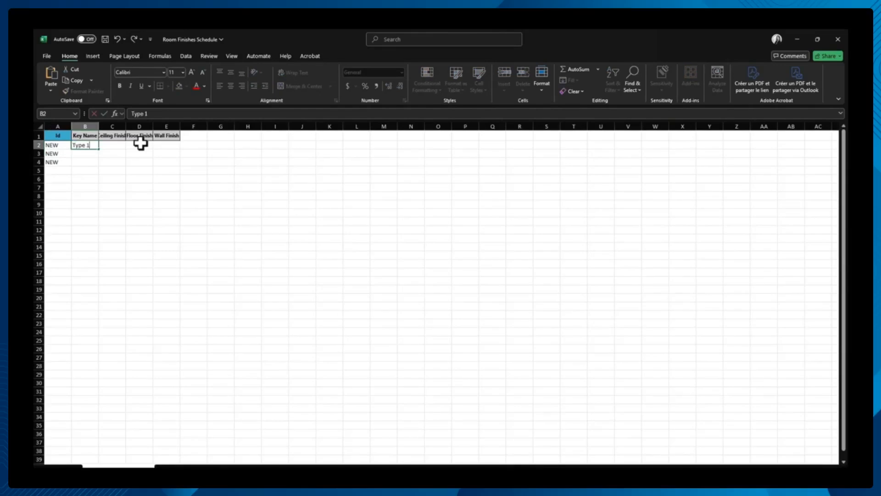
key(Return)
text(Type )
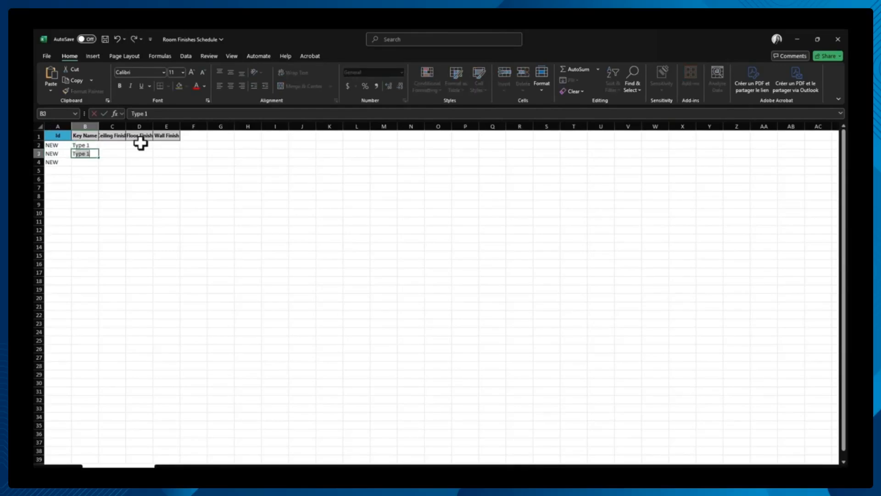
text(2)
key(Return)
text(Type 3)
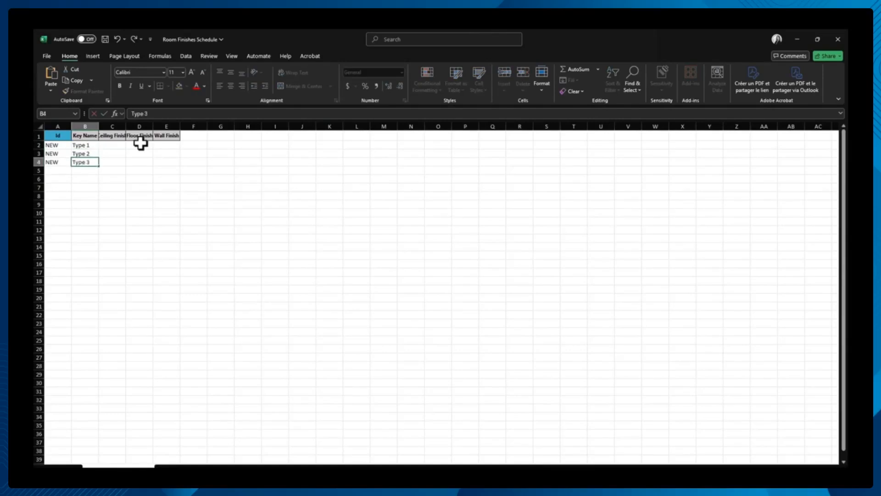
- Fill in the Type 1 row with ceiling finish Gypsum Board, floor finish Carpet and wall finish Painted
click(103, 145)
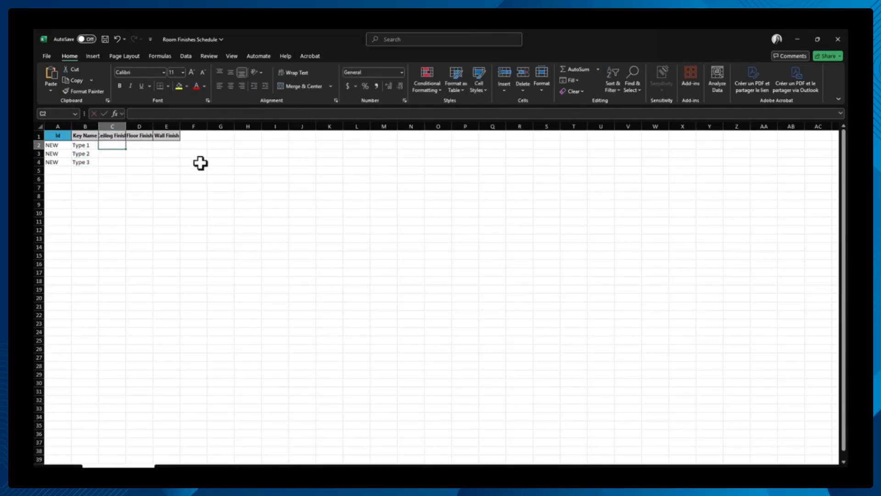
text(Gyps)
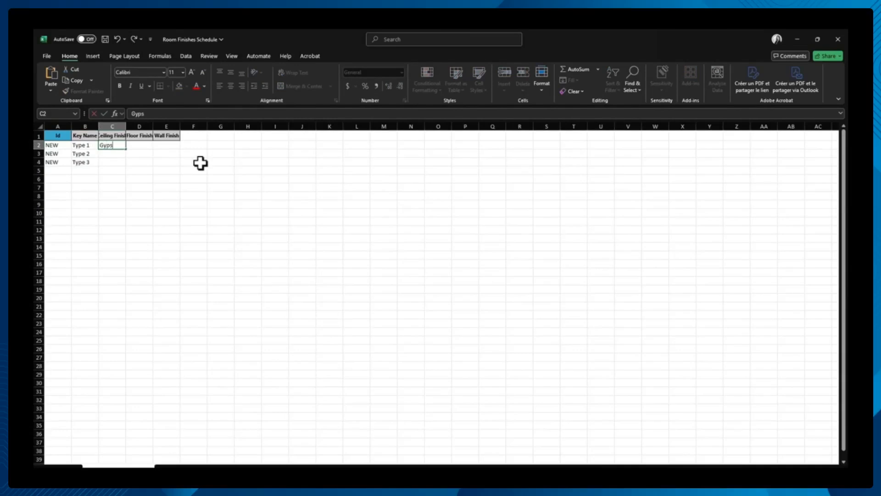
text(um Board)
key(Tab)
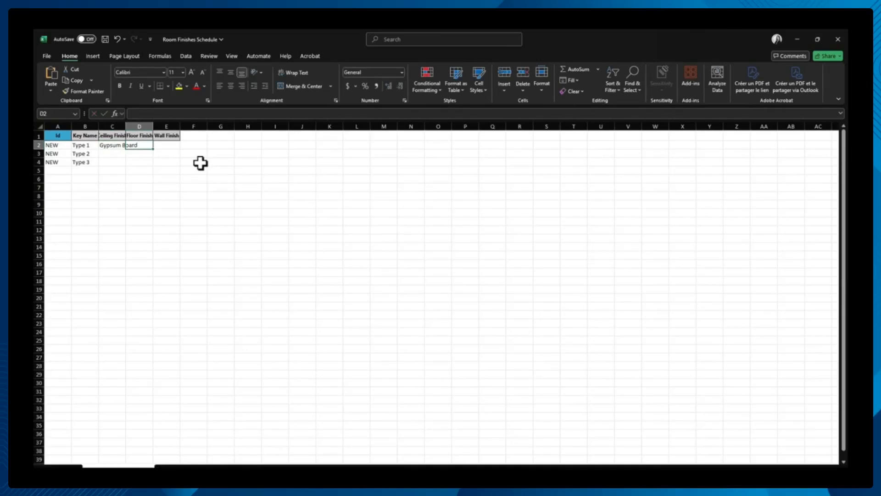
text(T)
key(BackSpace)
text(Carpet)
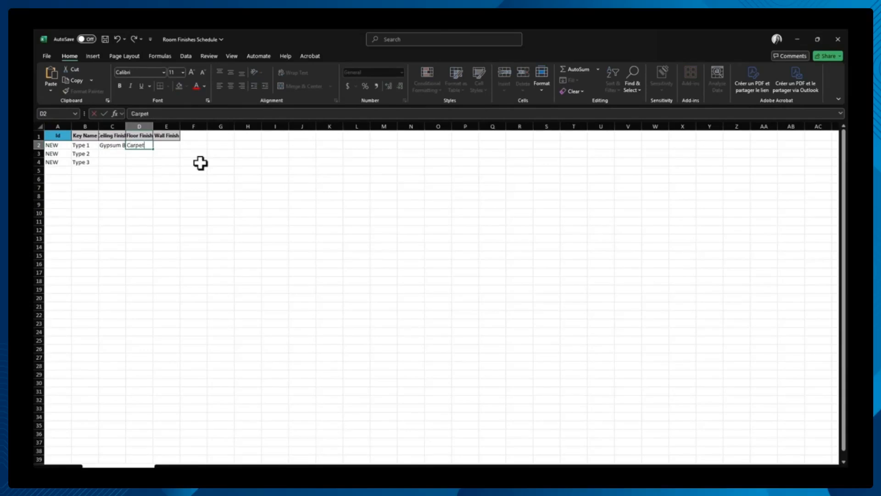
key(Tab)
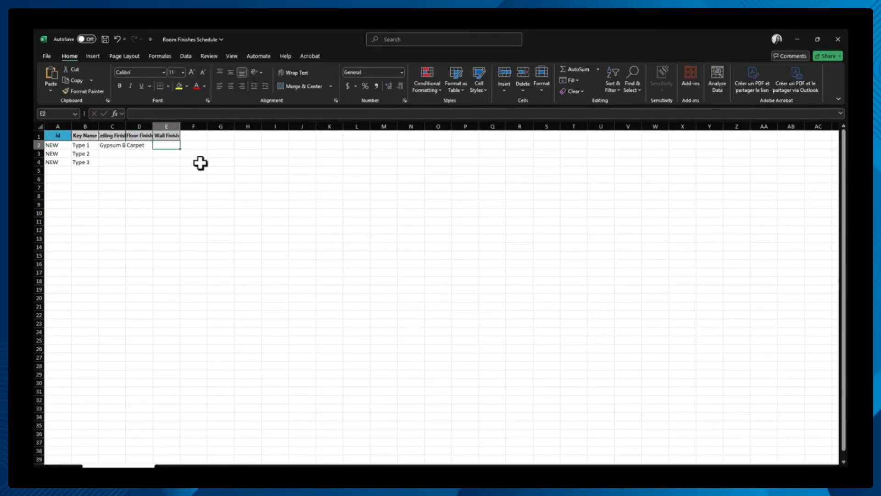
text(Painted)
key(Return)
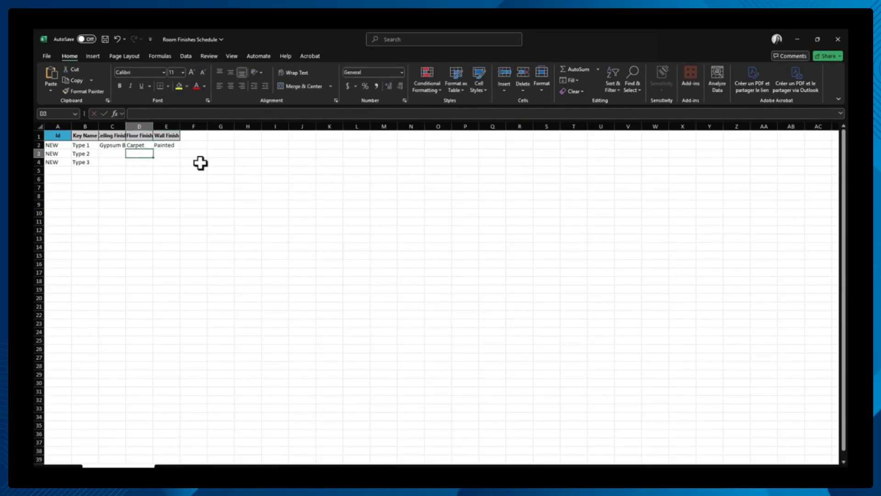
- Fill in the Type 2 row with ceiling finish Gypsum Board, floor finish Tiled and wall finish Tiled
text(Gypsum Board)
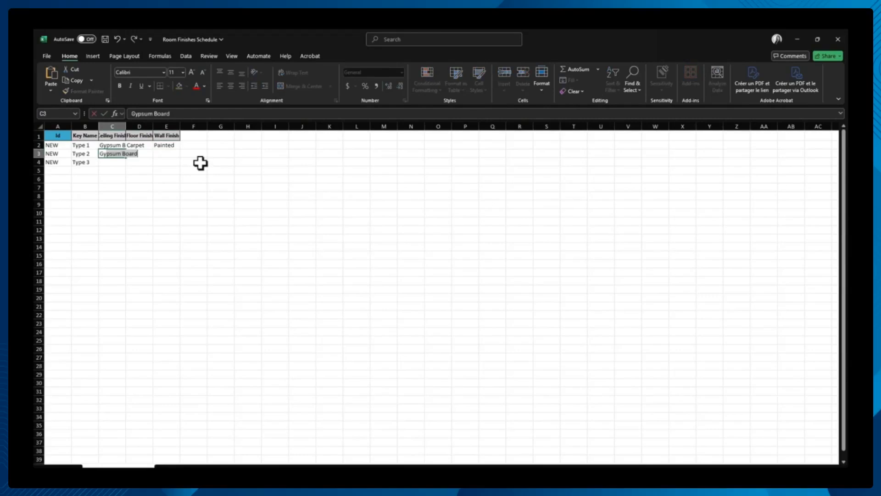
key(Return)
key(Up)
key(Right)
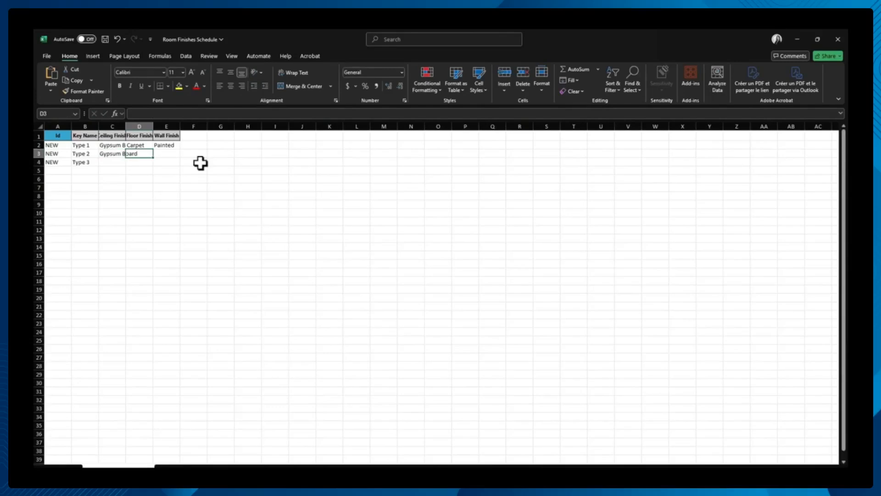
text(Tiled)
key(Tab)
text(Tiled)
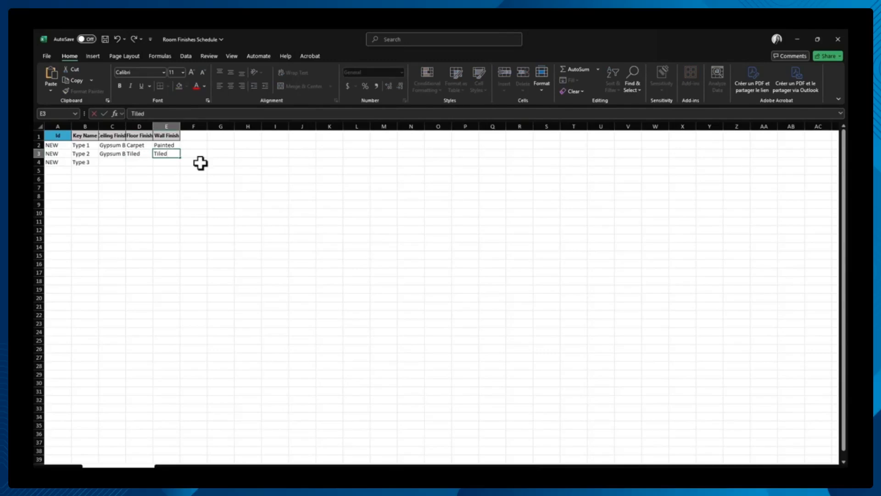
key(Return)
- Fill in the Type 3 row with Wood Paneling ceiling, Polished Concrete floor and Painted wall finishes, and save and close the workbook
key(Left)
key(Left)
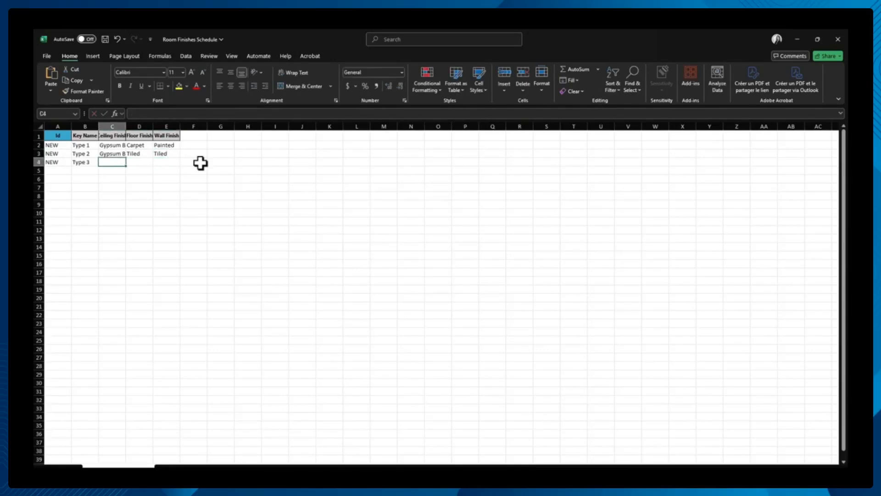
text(Wood Paneling)
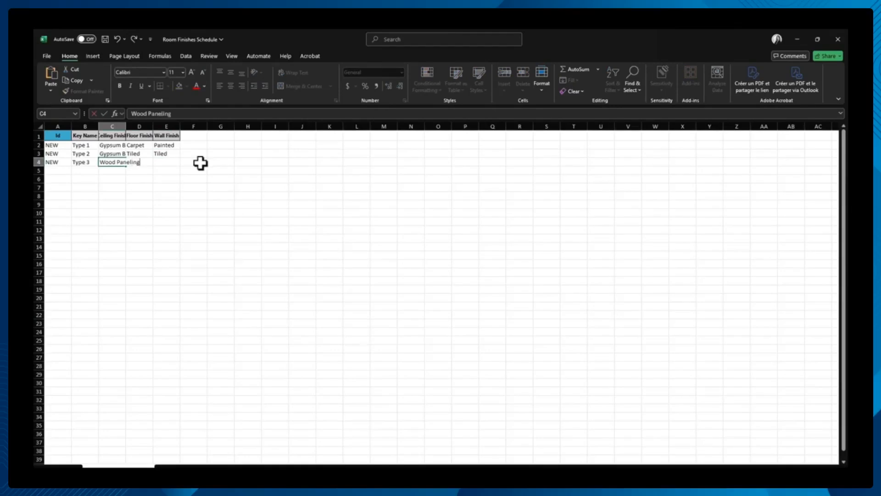
key(Tab)
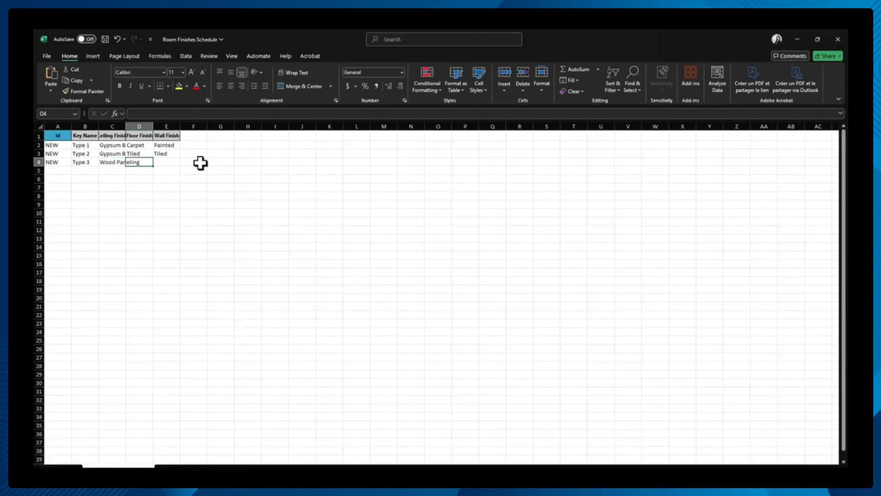
text(Polished Concrete)
key(Tab)
text(Painted)
key(Return)
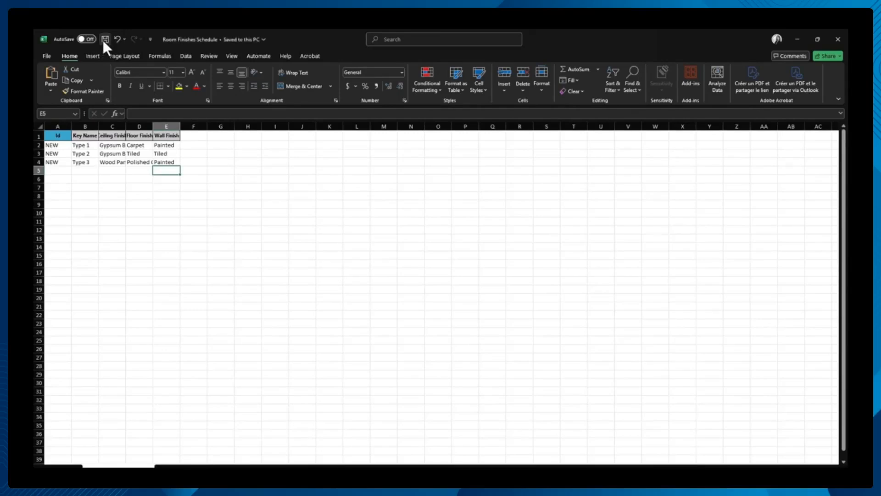
click(839, 39)
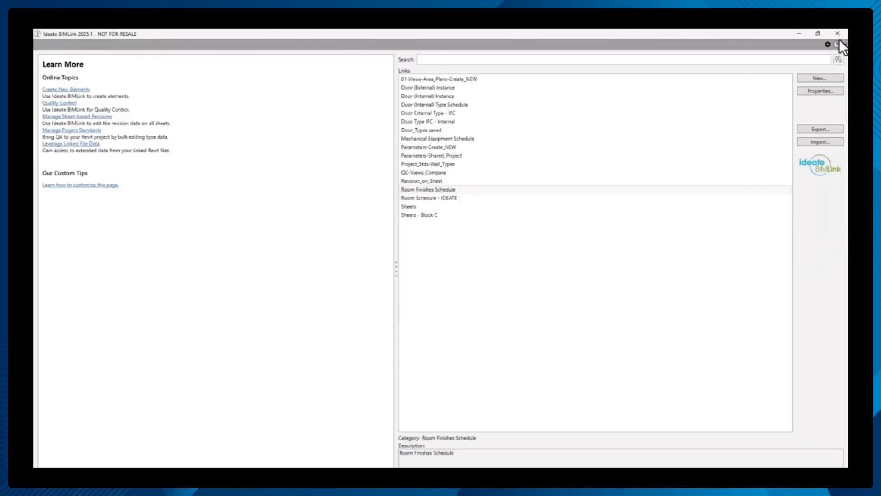
- Import the "Room Finishes Schedule" Excel file from the Desktop into the Room Finishes Schedule link and close Ideate BIMLink
click(717, 190)
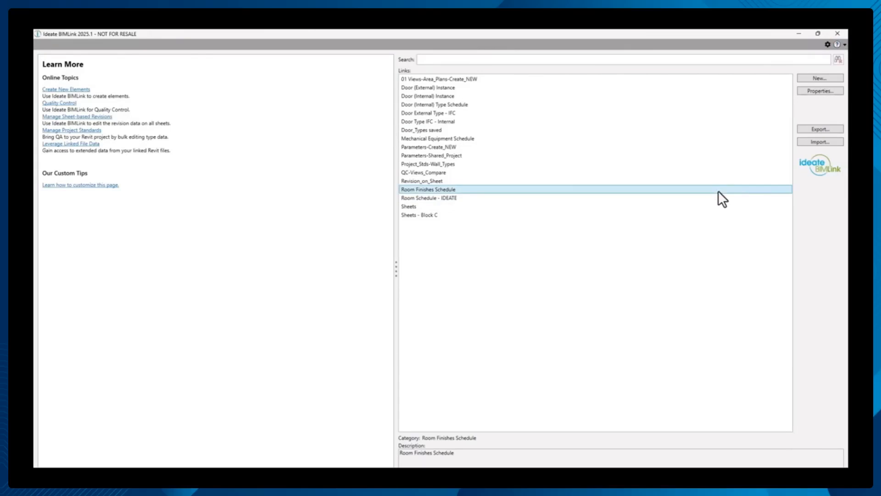
click(803, 143)
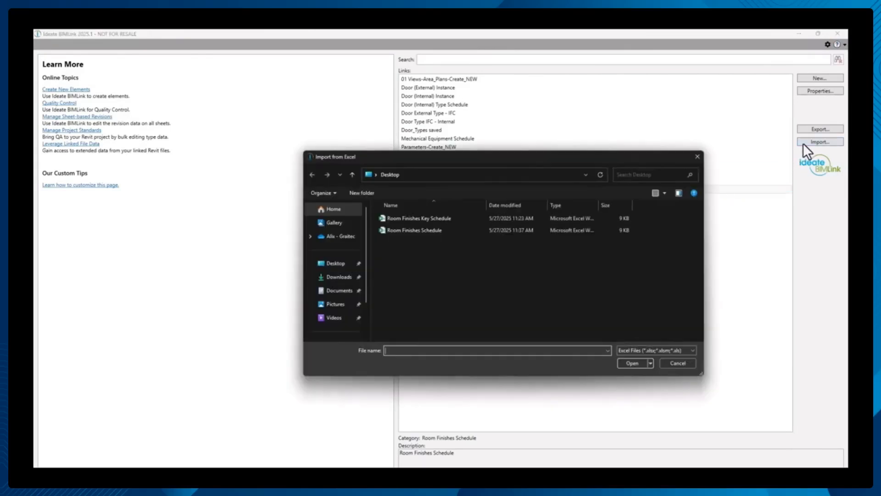
click(442, 232)
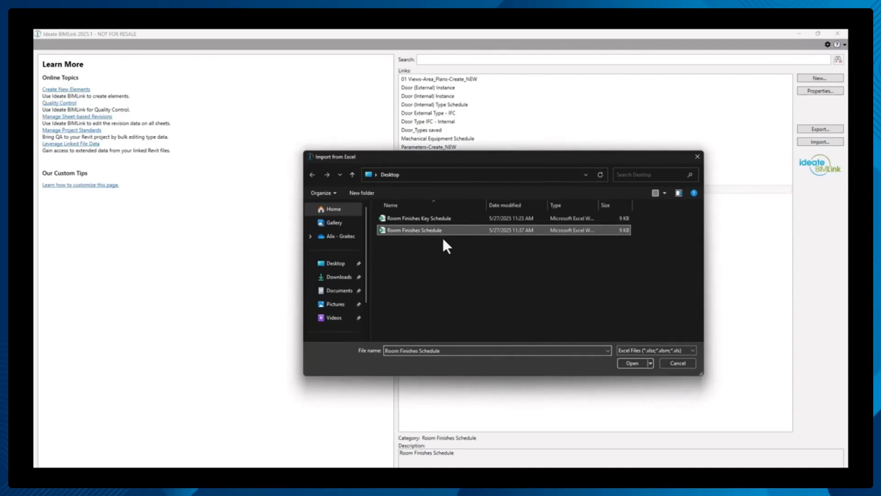
click(632, 363)
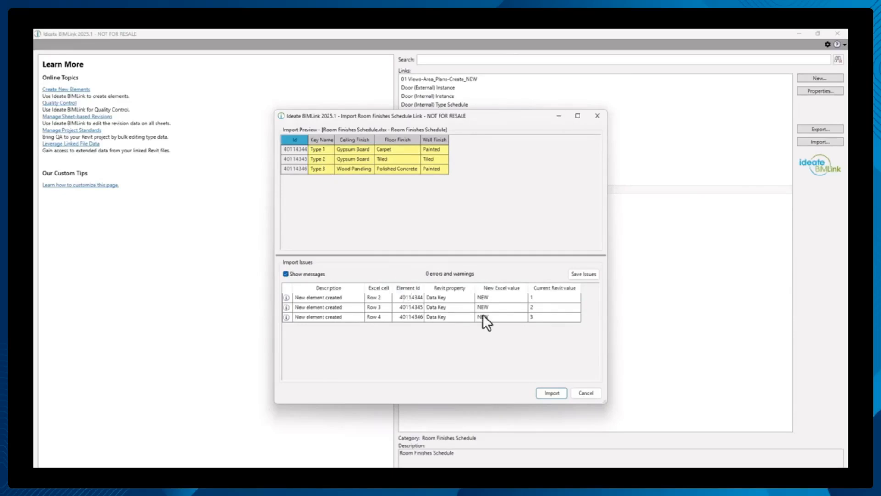
click(546, 390)
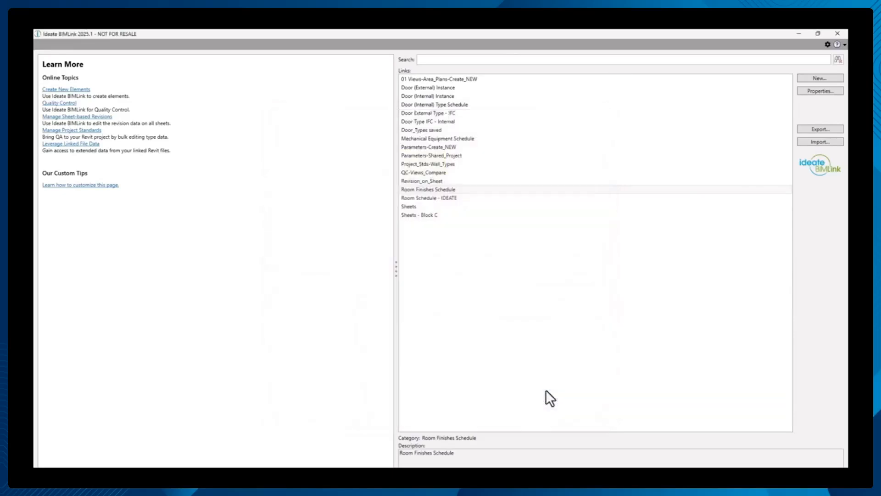
click(842, 36)
- Check the imported key rows in the Room Finishes Schedule in Revit
click(206, 155)
click(210, 161)
click(208, 167)
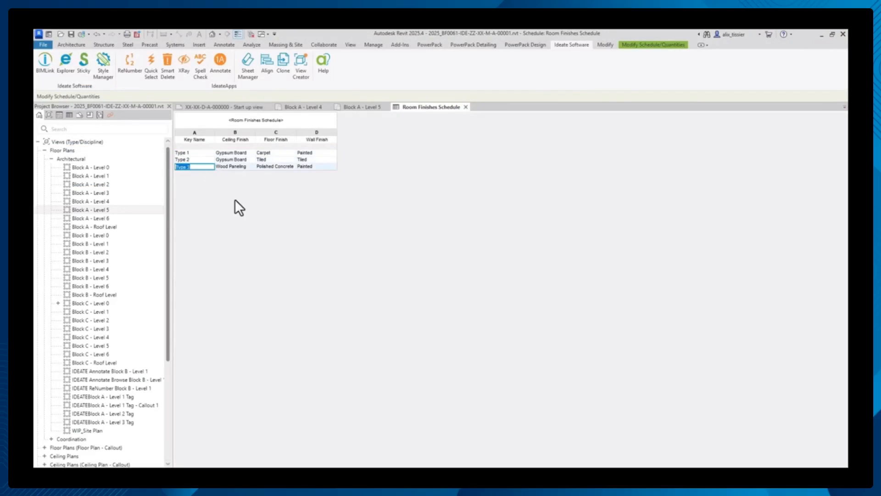
- Select the upper-left LKD room in the Block A - Level 5 floor plan and show its Type Finishes property
click(344, 107)
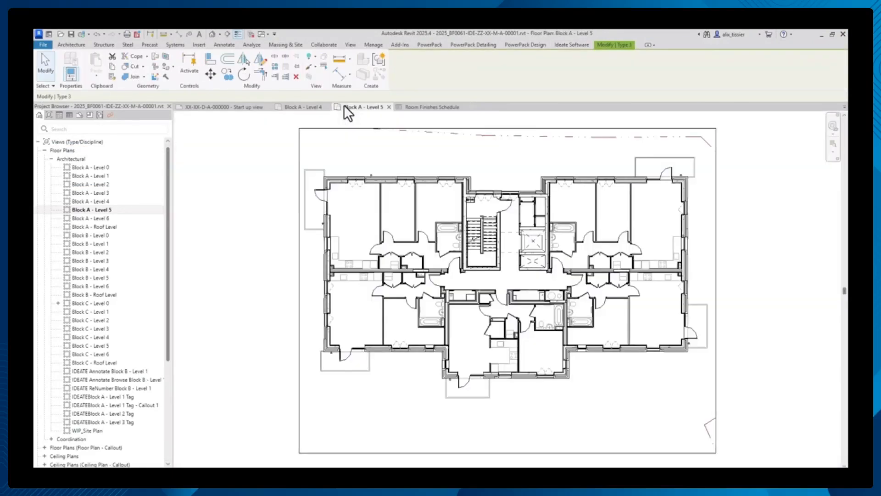
click(364, 203)
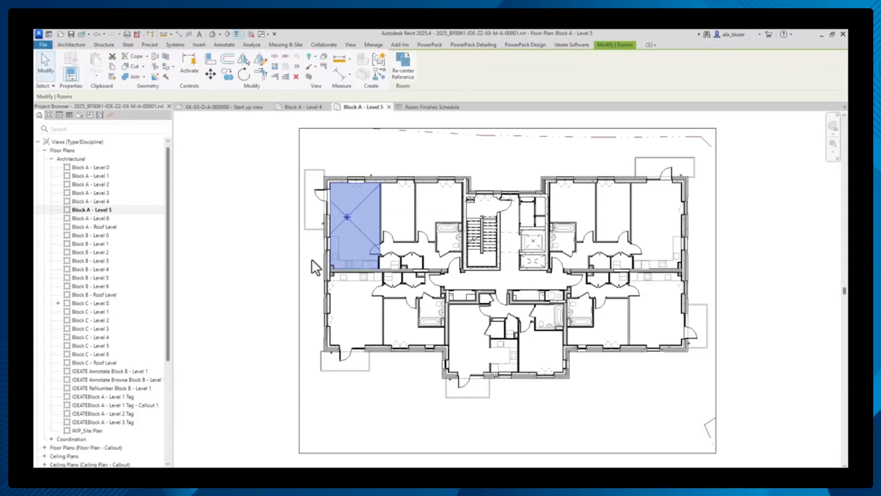
click(128, 469)
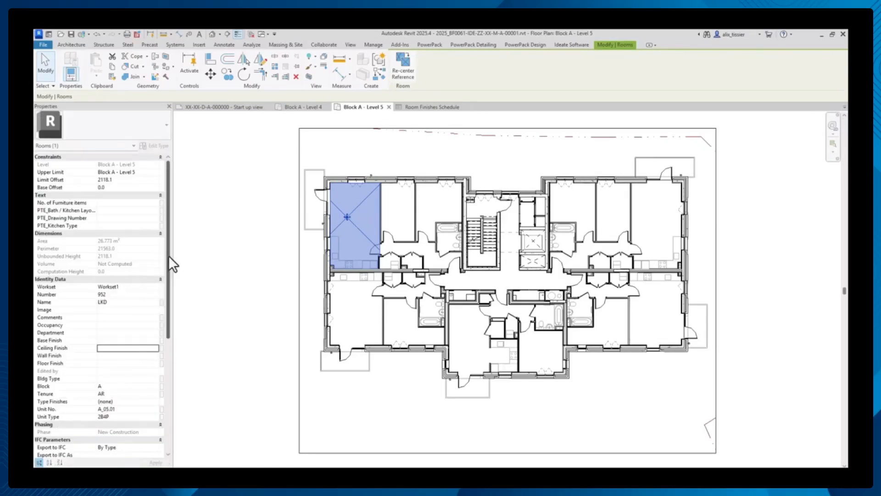
scroll(169, 256, down, 1)
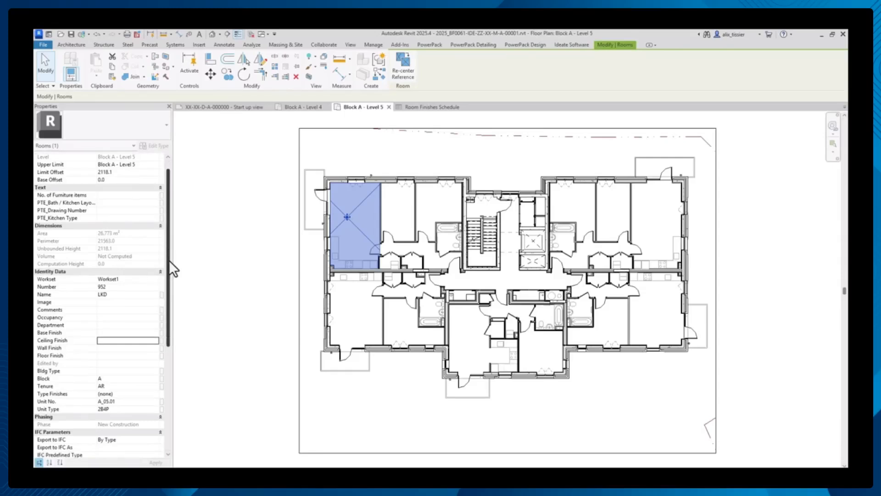
drag(170, 262, 170, 279)
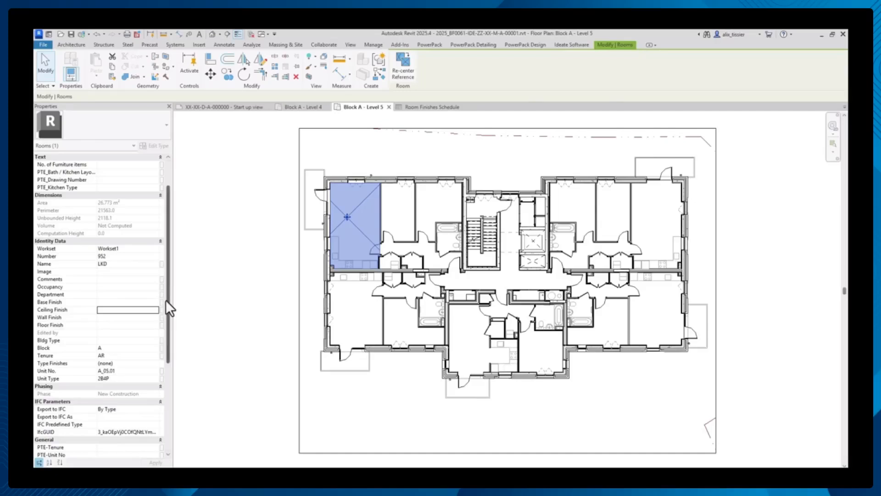
- Set the LKD room's Type Finishes to Type 2 and apply it
click(136, 365)
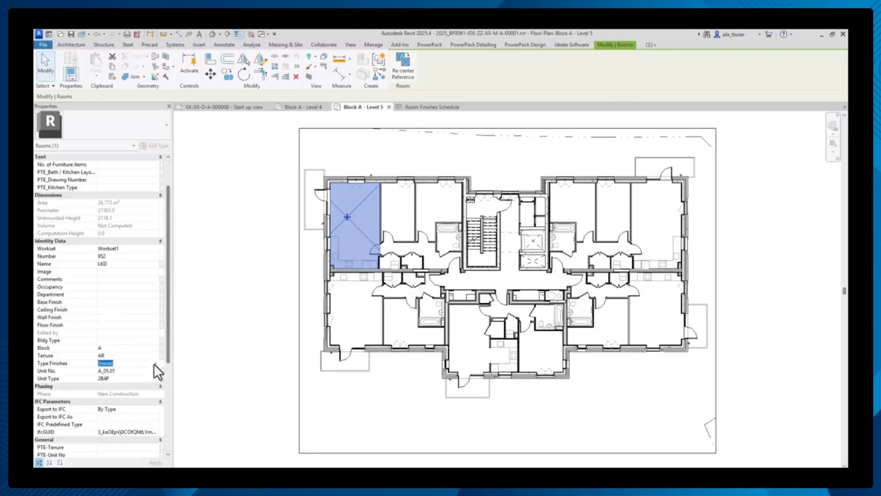
click(154, 364)
click(108, 383)
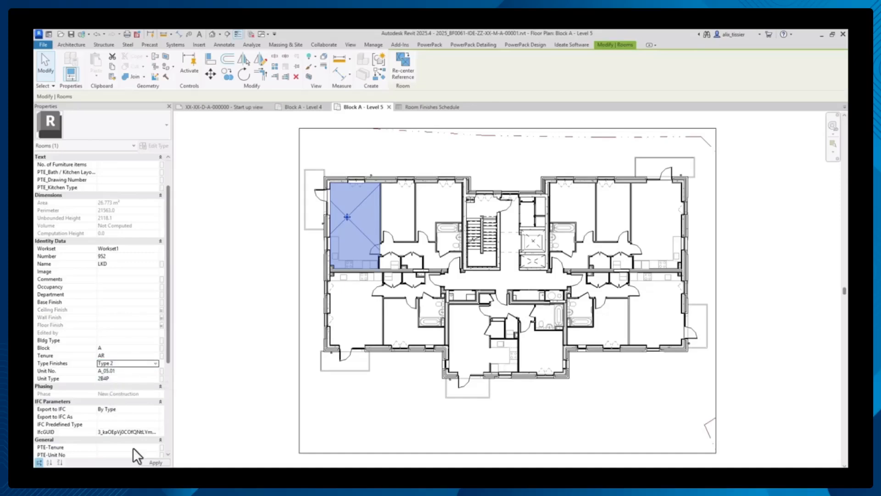
click(154, 463)
- Change the LKD room's Type Finishes to Type 1 and apply it
click(150, 363)
click(155, 363)
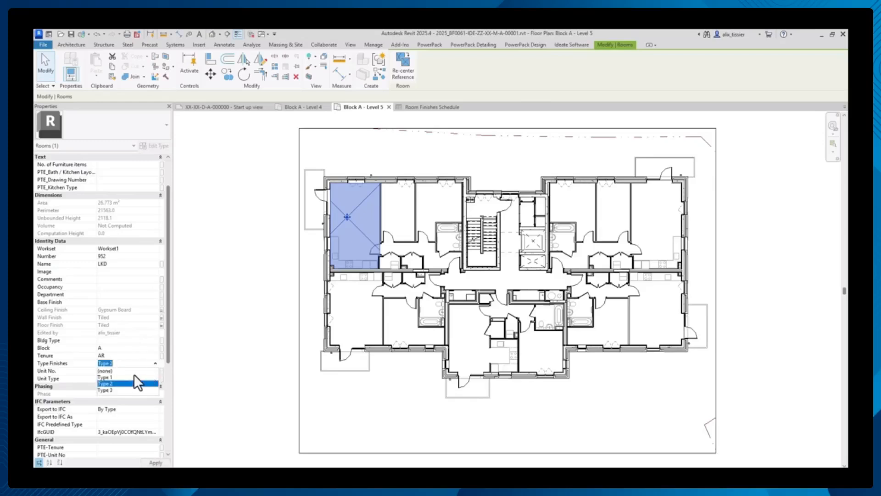
click(120, 377)
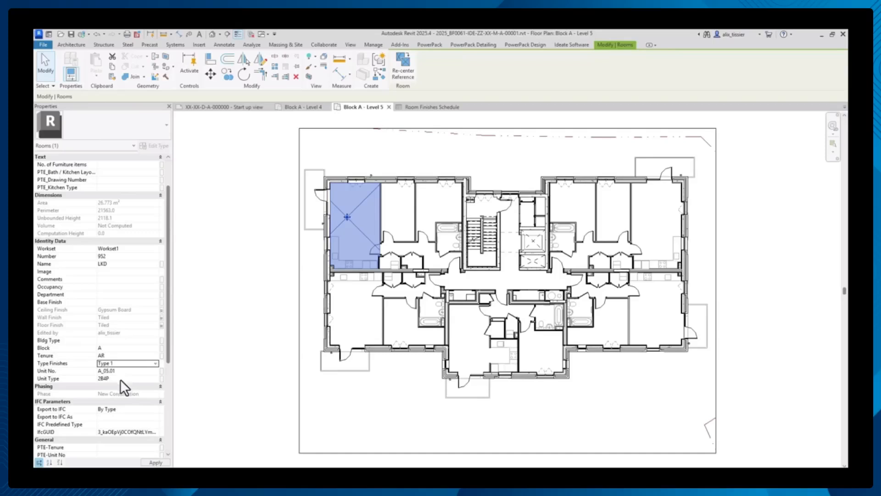
click(156, 463)
- Set the LKD room's Type Finishes to Type 3 and apply it
click(156, 363)
click(139, 390)
click(154, 463)
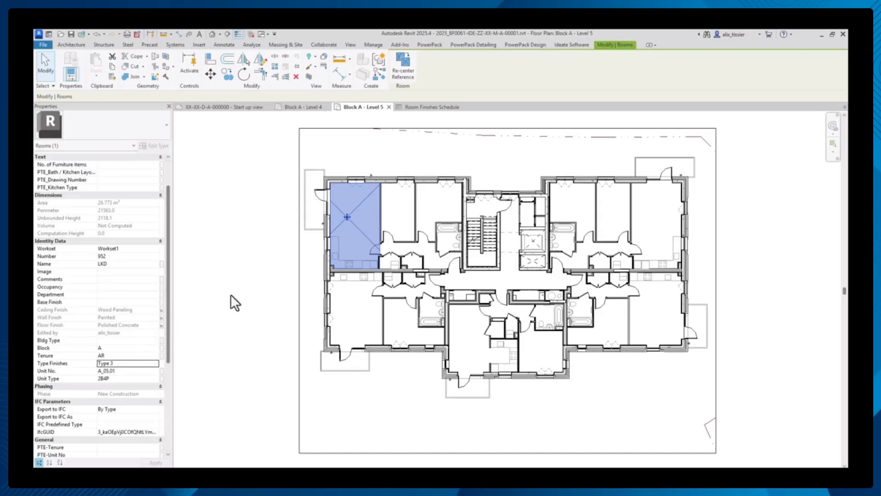
- Set Type Finishes to Type 2 for the two bedrooms beside the upper-left LKD room, apply it and clear the selection
click(398, 210)
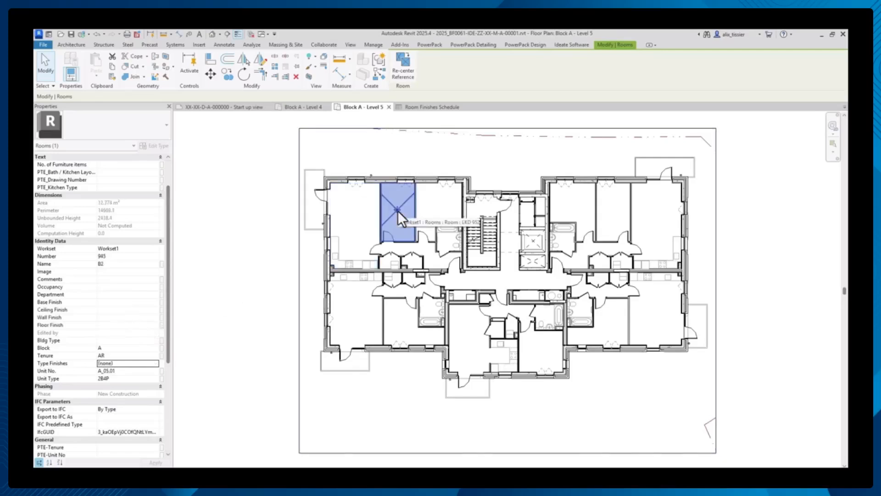
ctrl+click(430, 205)
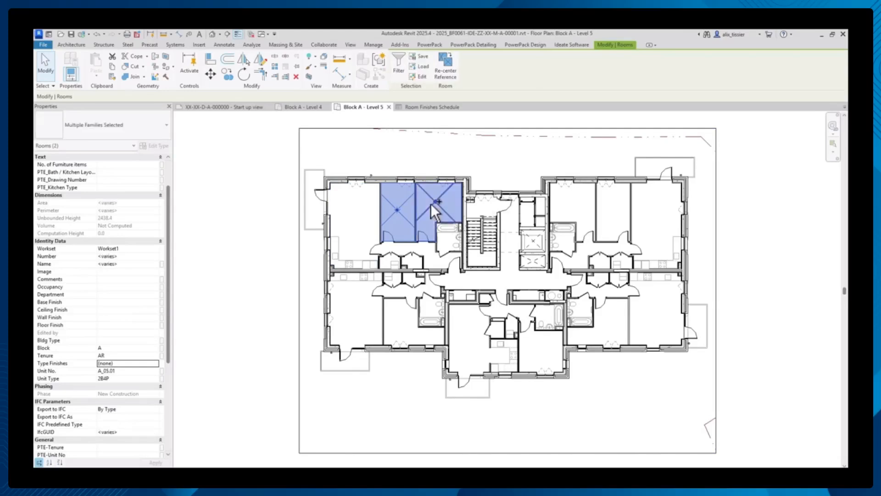
click(155, 363)
click(136, 385)
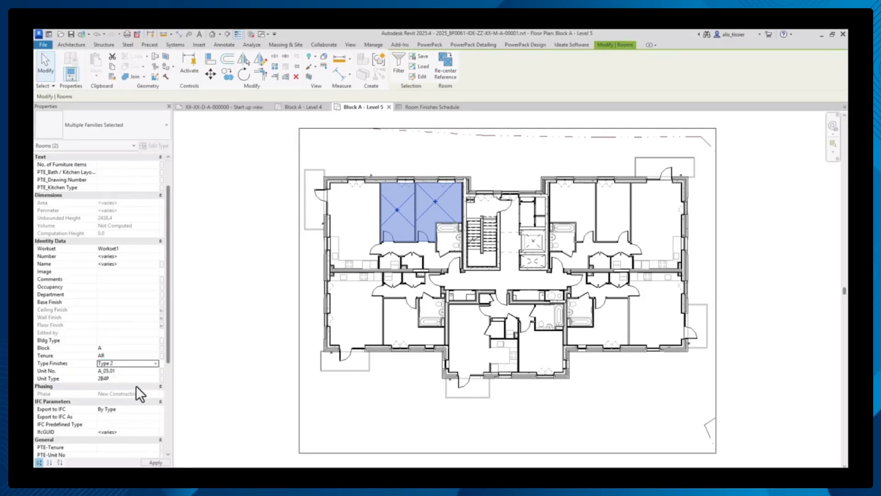
click(155, 463)
click(235, 388)
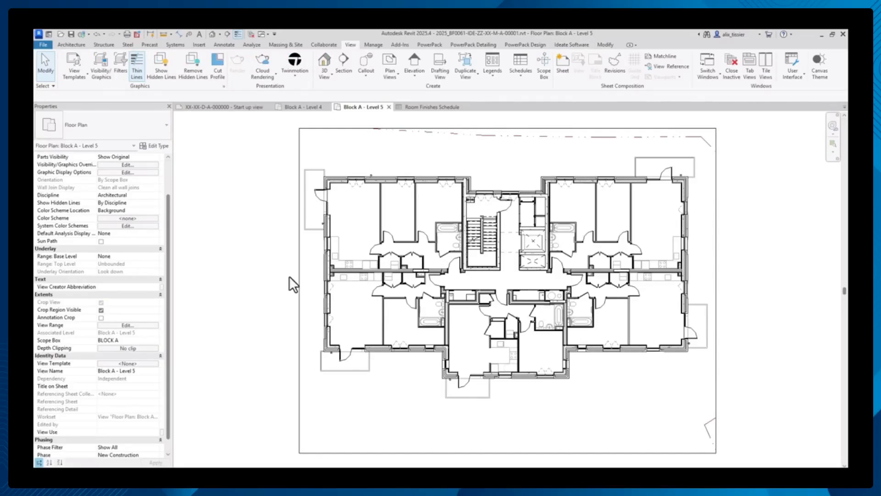
- Create a key schedule for the Windows category with the key name Window Orientation, keeping Key Name as its only field
click(518, 77)
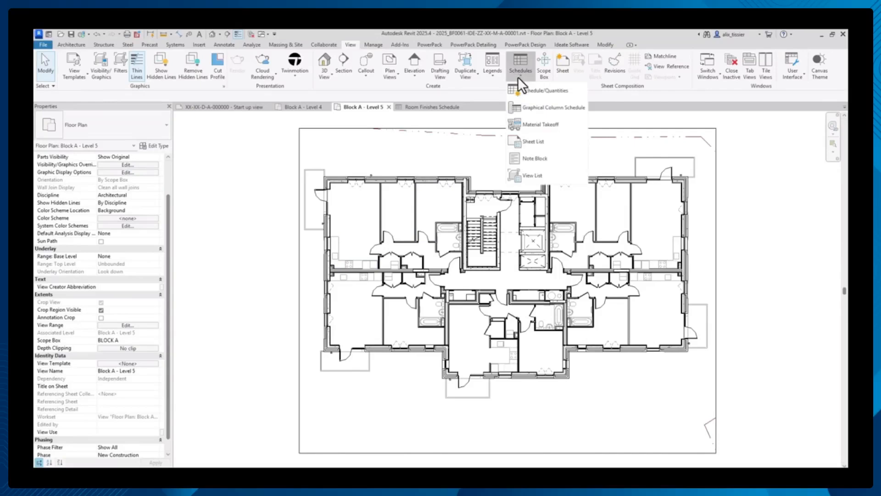
click(518, 90)
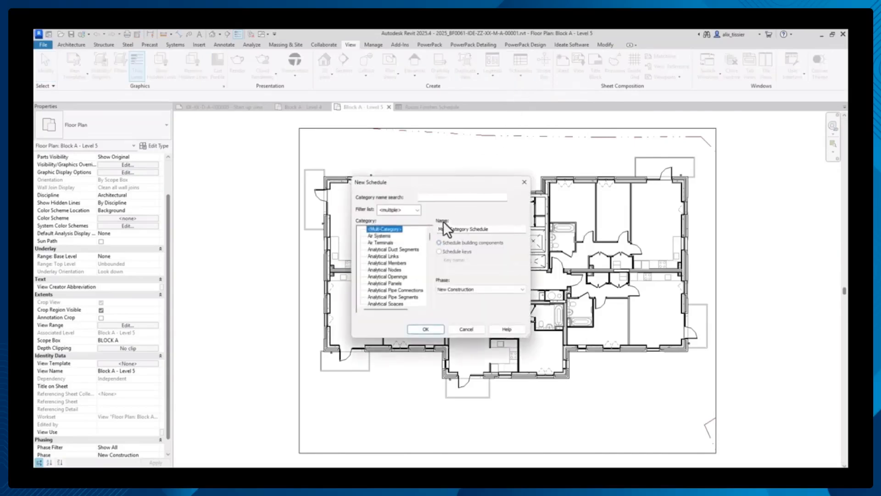
drag(430, 240, 435, 304)
click(385, 296)
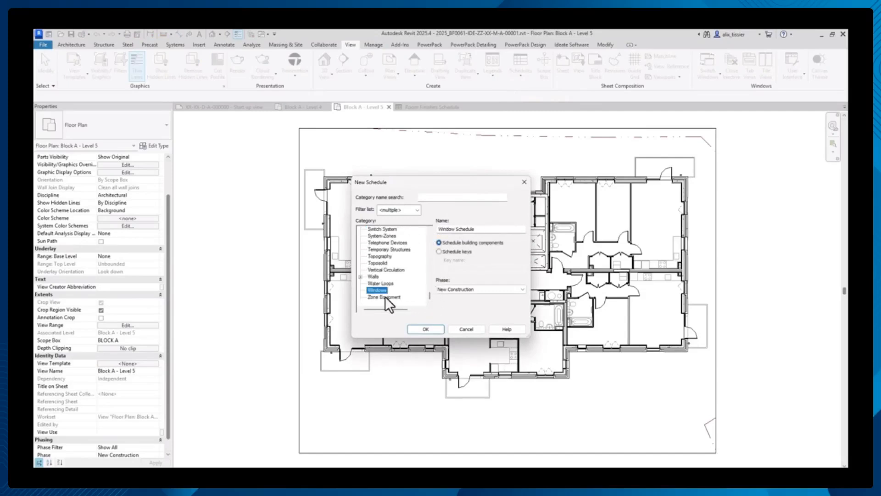
click(446, 252)
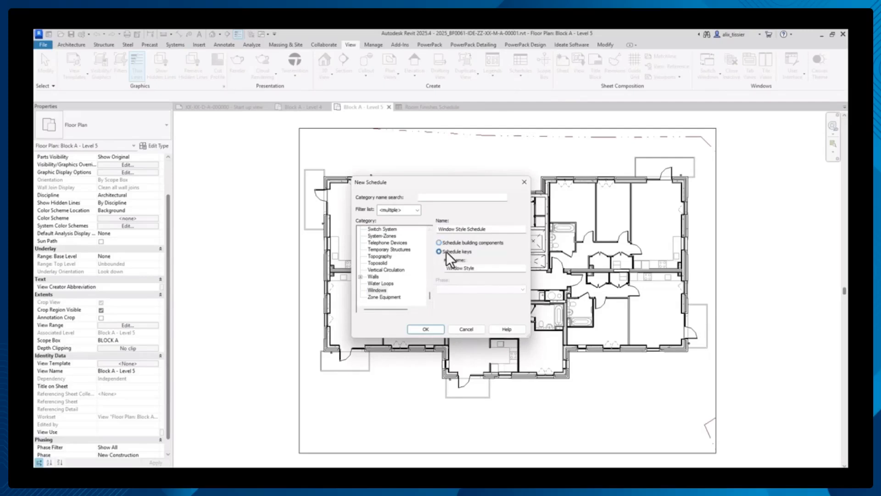
double_click(465, 269)
text(Orientation)
click(431, 327)
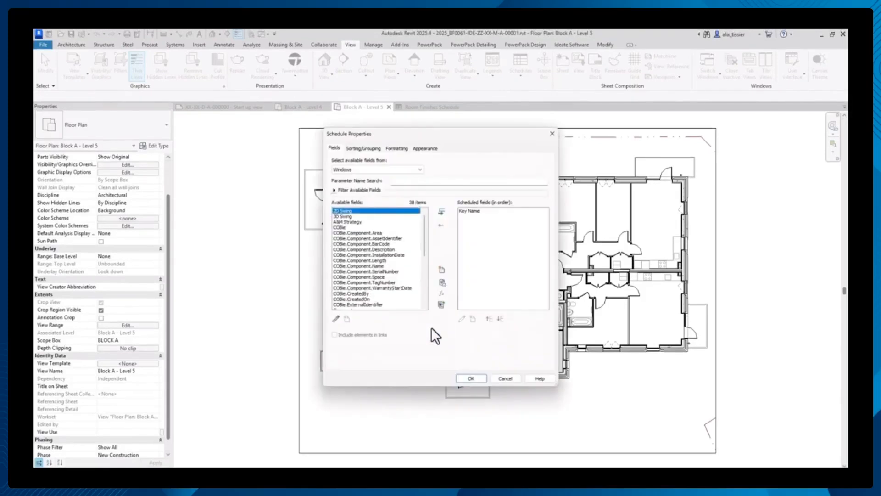
click(540, 212)
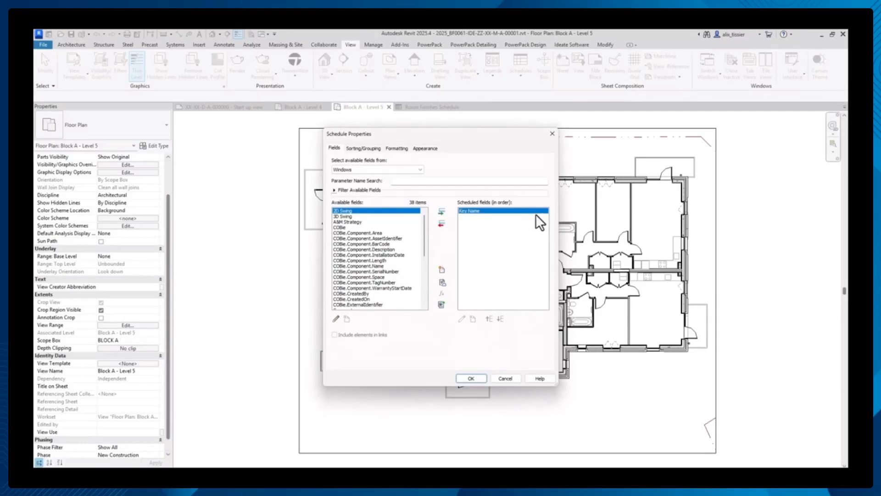
click(469, 376)
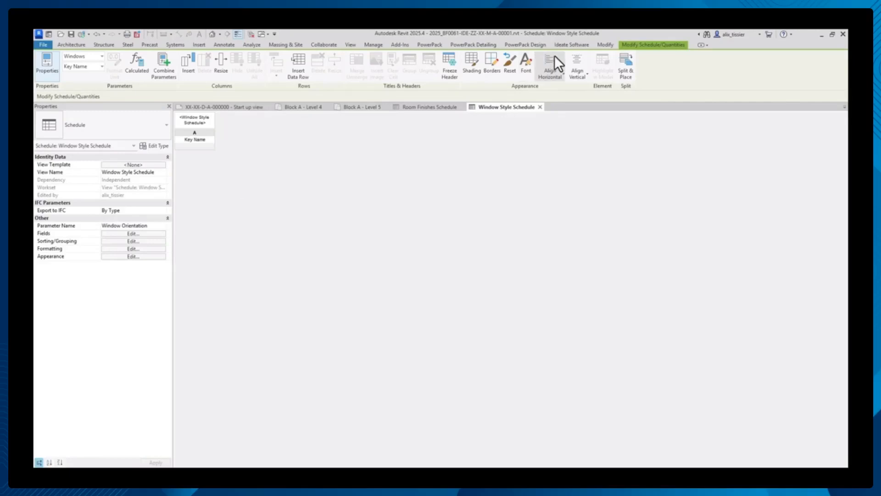
- Switch to Ideate BIMLink and create a new link from the Window Style Schedule with the Id and Key Name properties
click(564, 42)
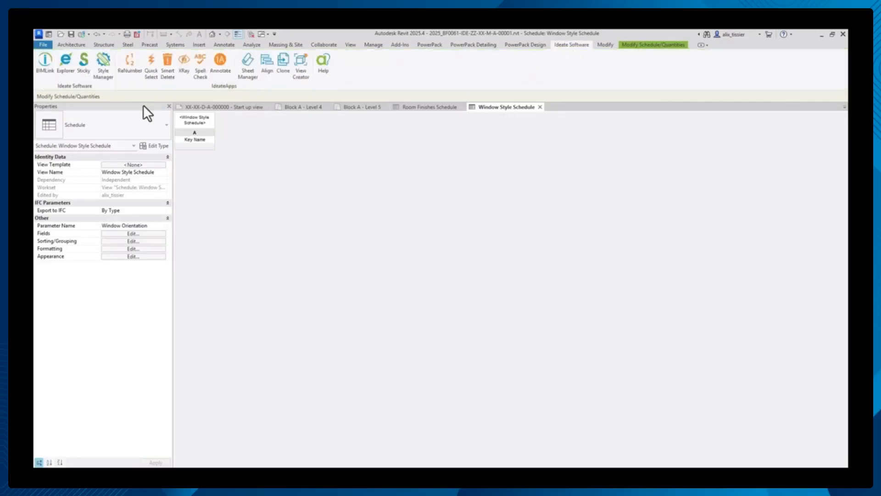
click(48, 68)
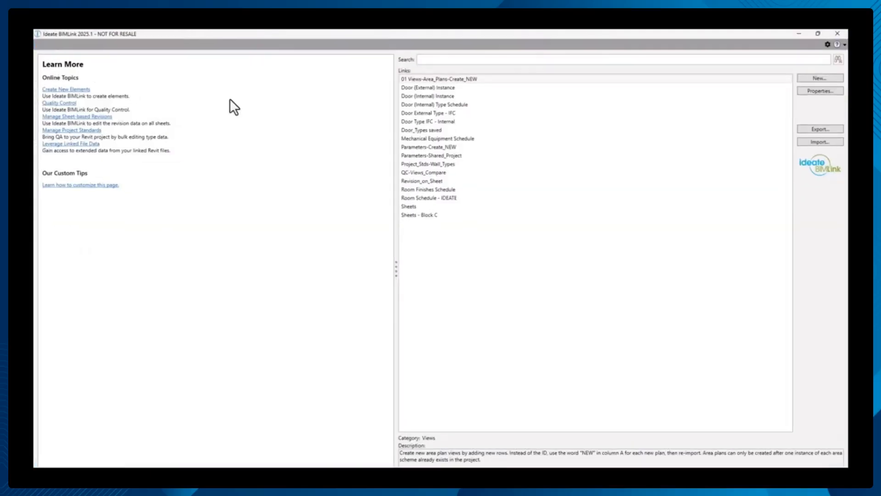
click(812, 77)
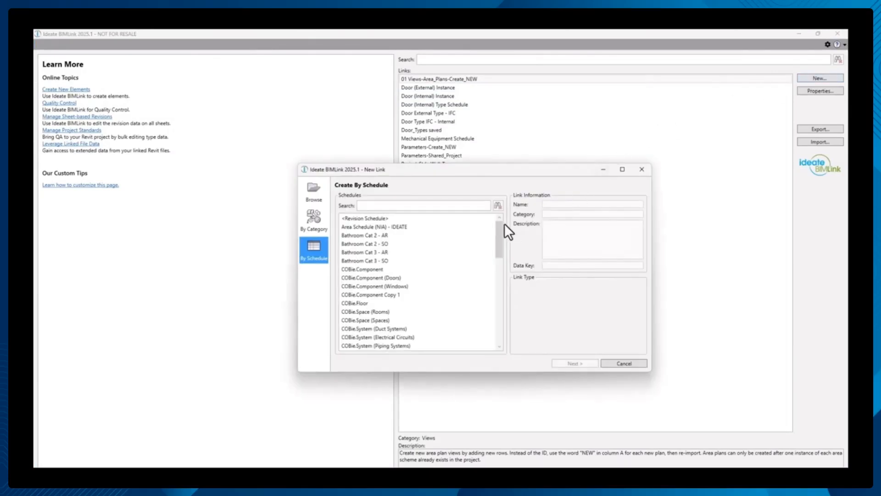
drag(500, 228, 505, 314)
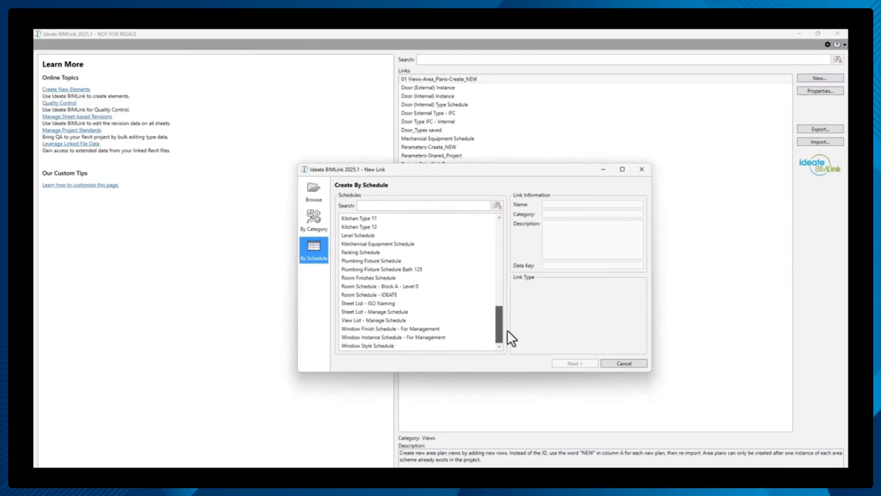
click(398, 346)
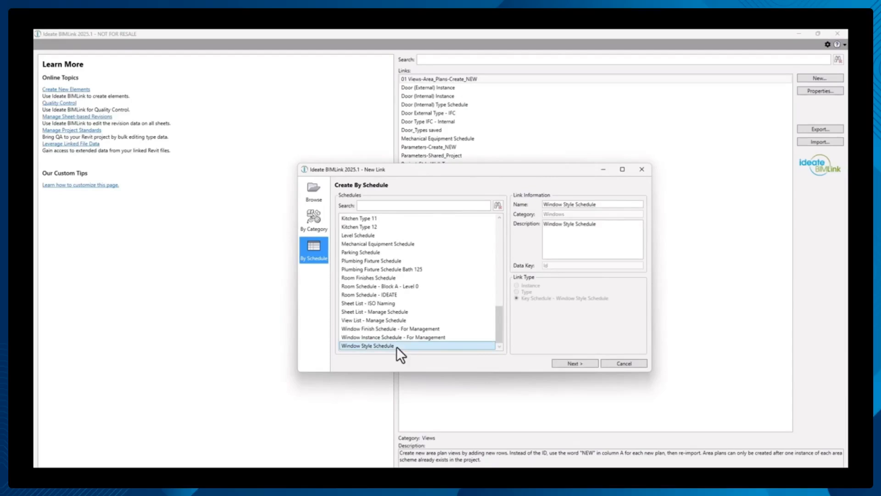
click(576, 363)
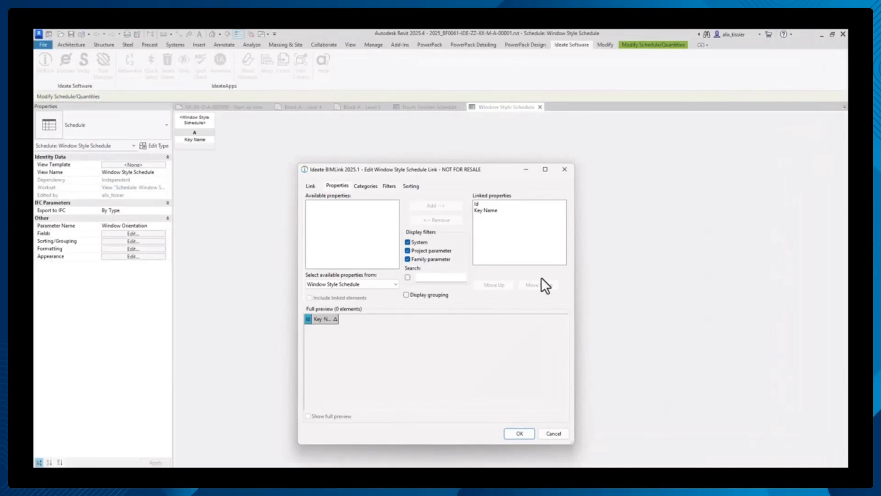
click(527, 211)
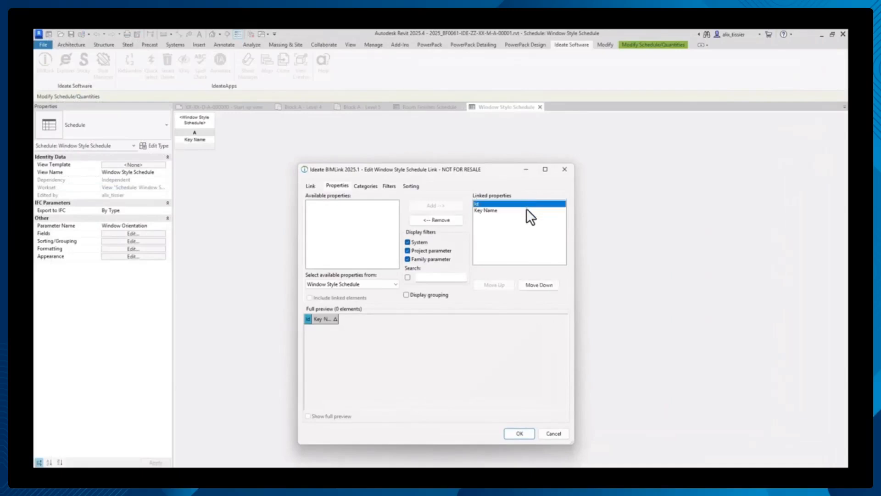
click(520, 434)
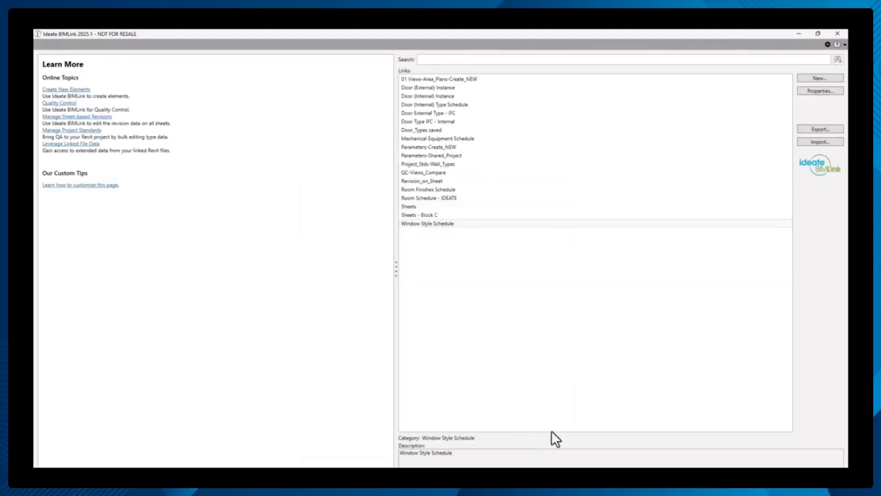
- Export the Window Style Schedule link to an Excel file of the same name on the Desktop and open it
click(830, 131)
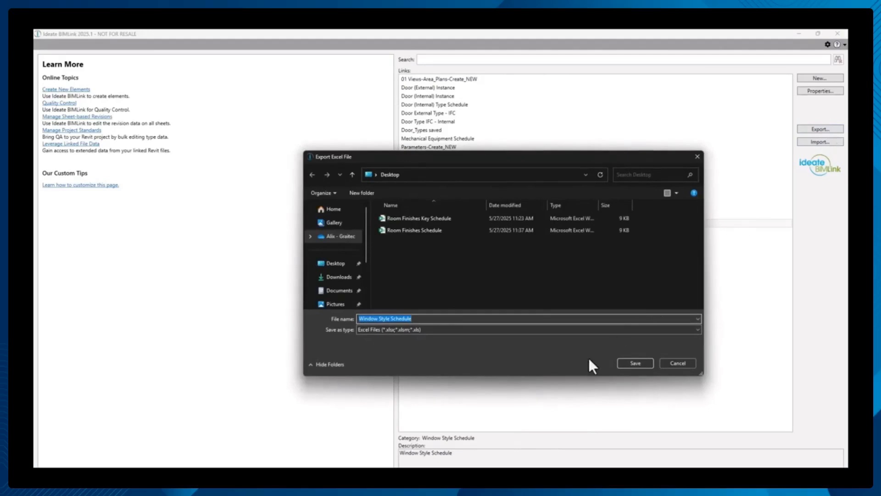
click(634, 362)
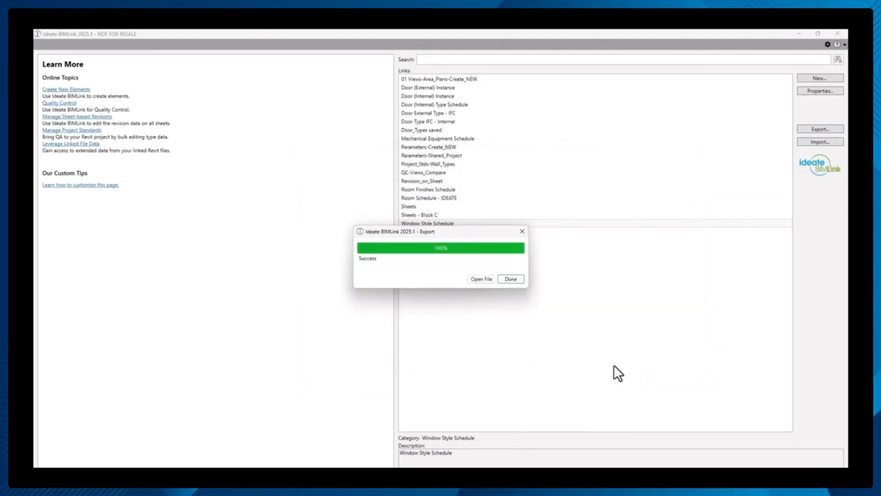
click(489, 280)
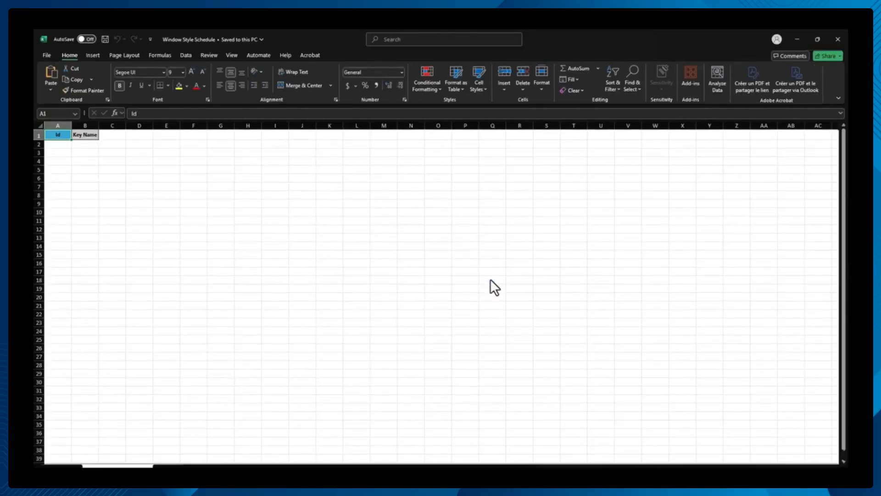
- Enter NEW in the Id column and fill it through cells A2 to A5
click(58, 145)
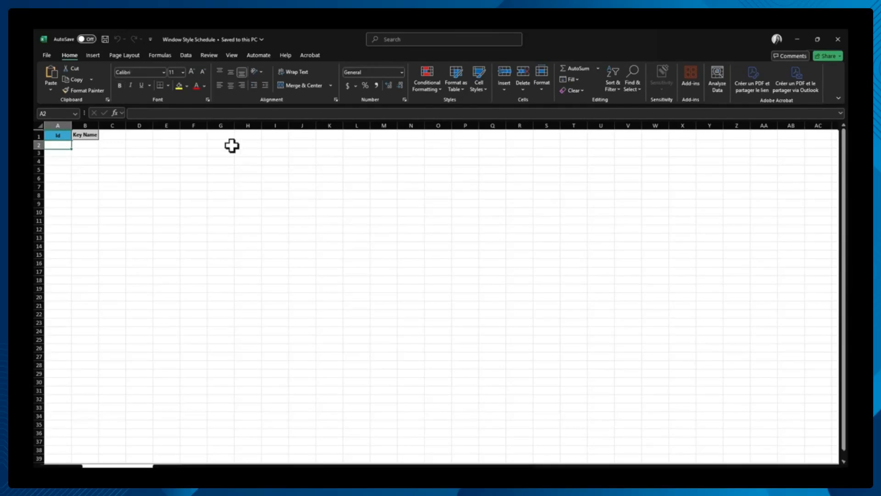
text(NEW)
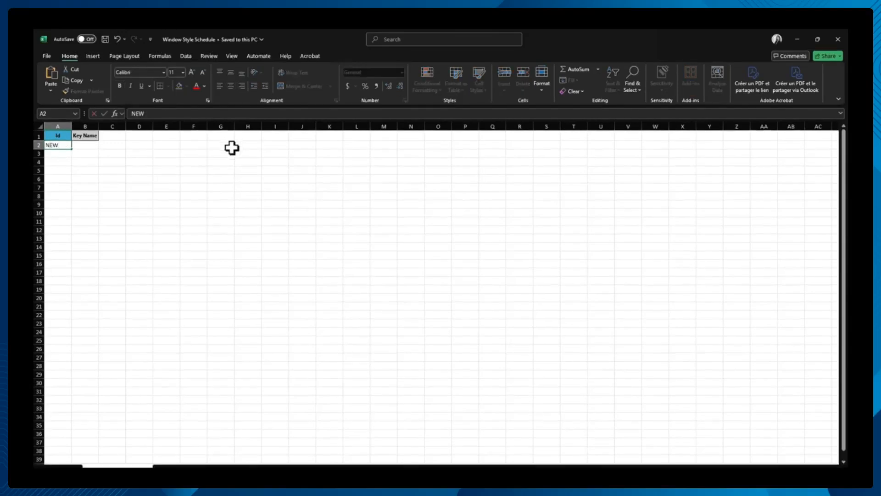
key(ctrl+Return)
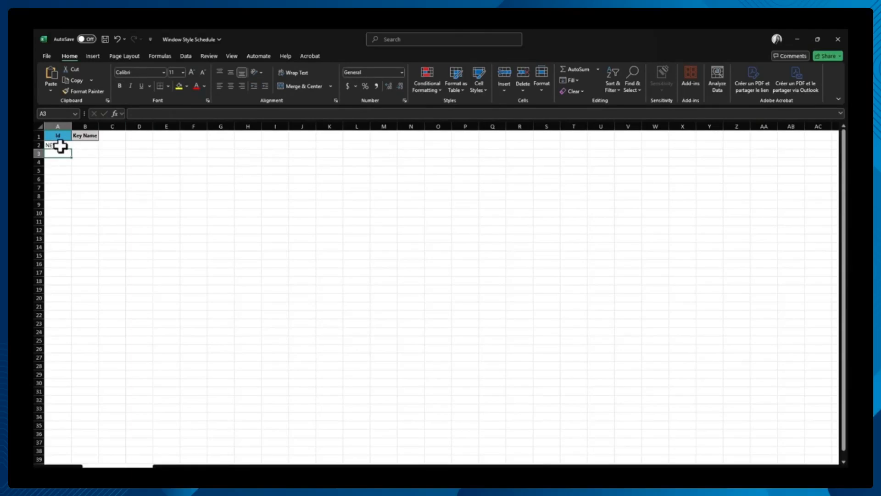
drag(71, 150, 70, 174)
- Fill Key Name cells B2 to B5 with North, South, East and West, and save and close the workbook
click(88, 146)
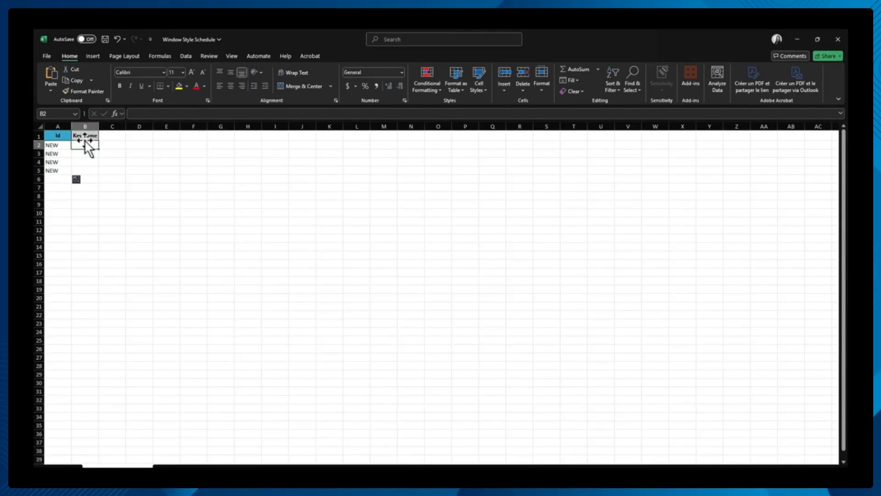
text(Nort)
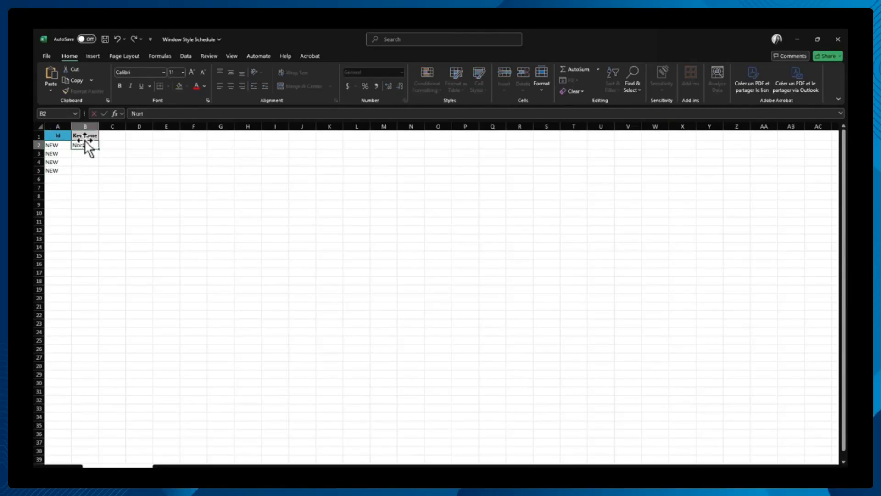
key(Return)
text(South)
key(Return)
text(East)
key(Return)
text(West)
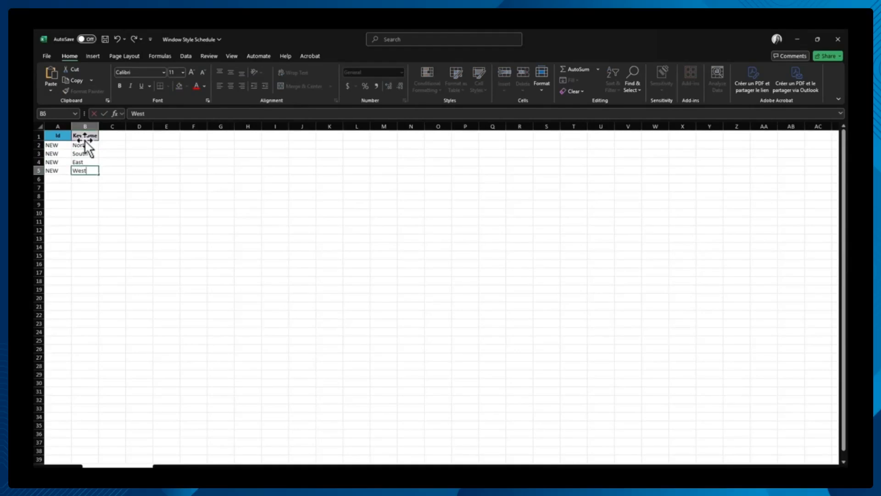
key(Return)
click(109, 162)
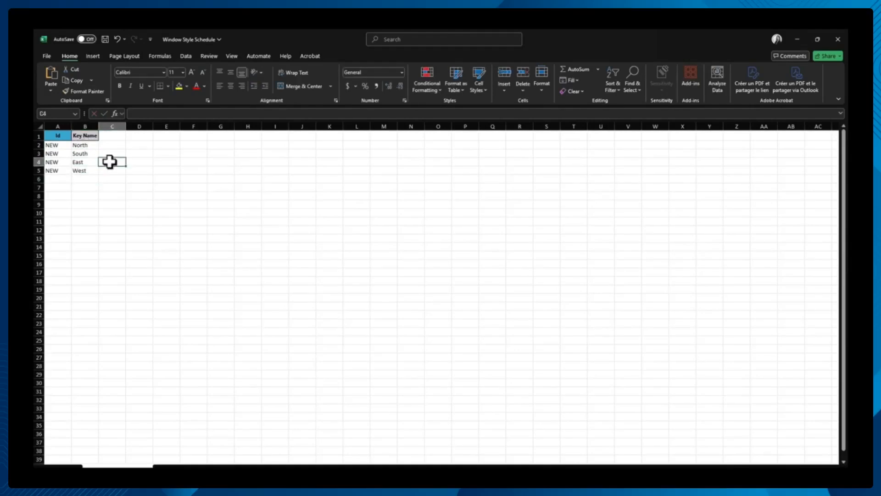
click(104, 40)
click(834, 39)
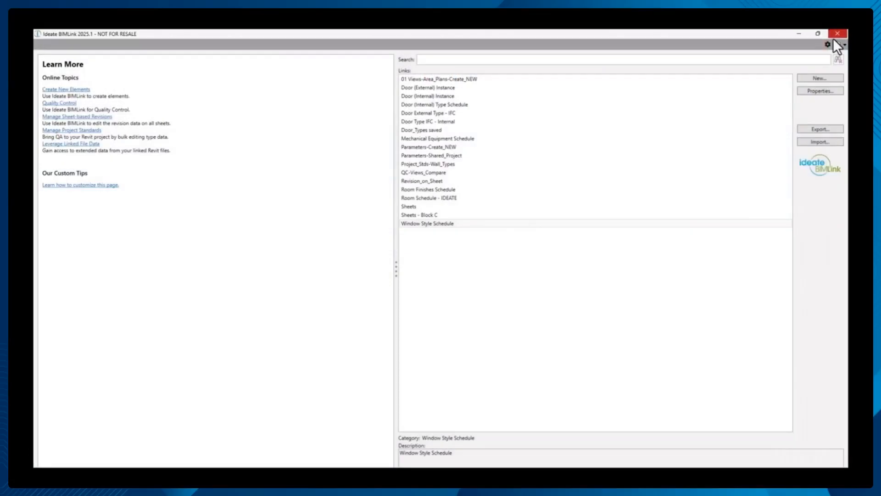
- Import the Window Style Schedule Excel file through its link, reviewing the new elements in the preview before accepting the import
click(815, 143)
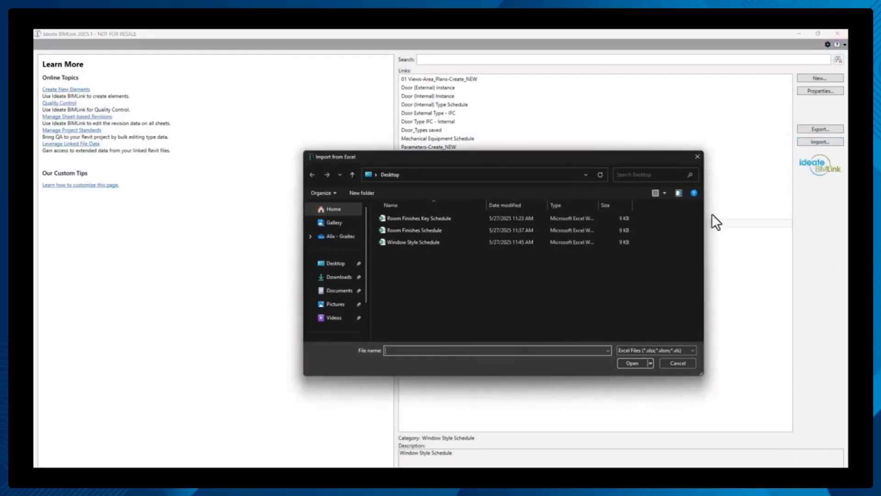
click(428, 243)
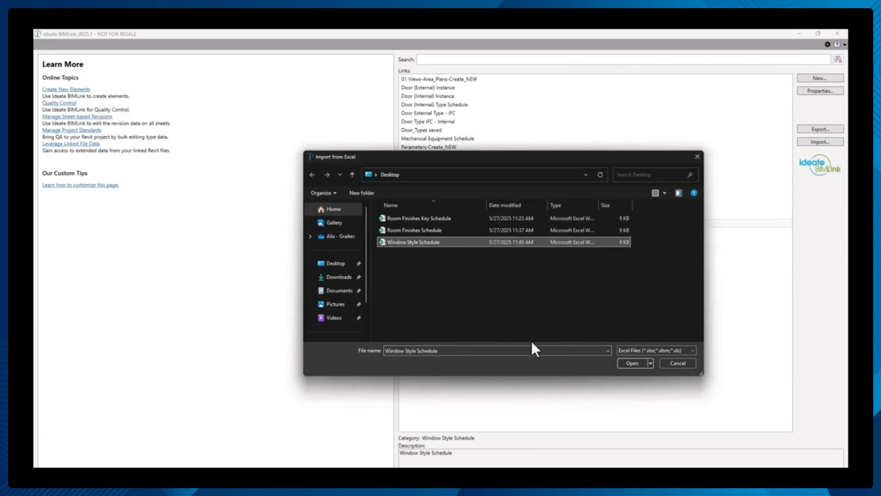
click(633, 363)
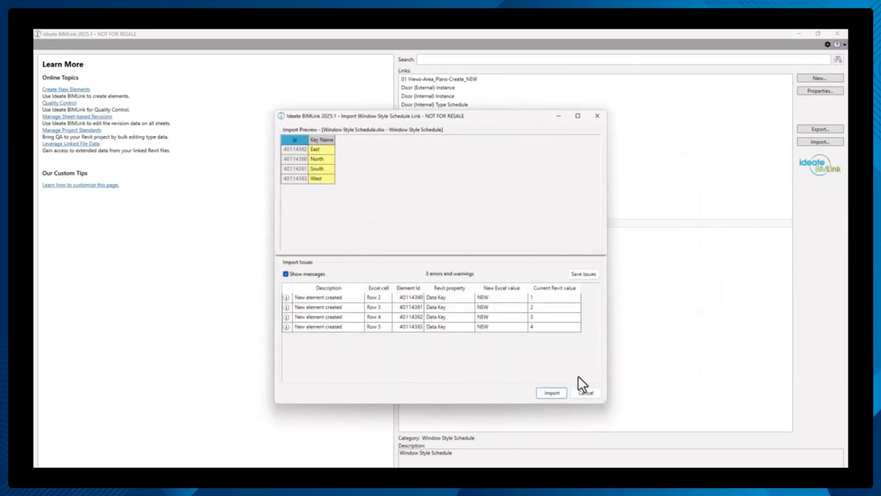
drag(506, 299, 514, 326)
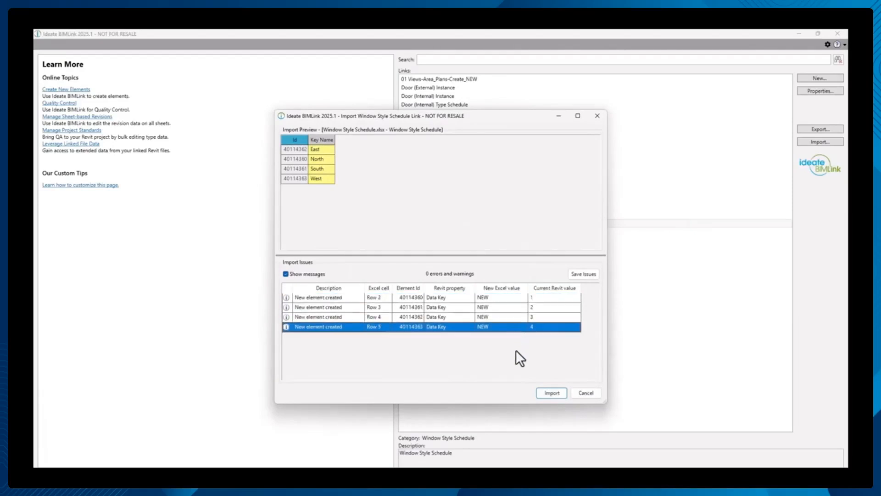
click(545, 392)
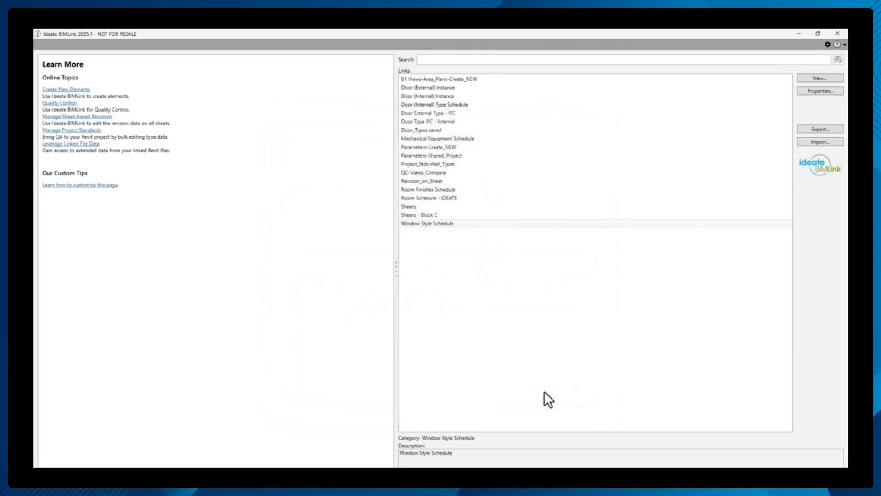
- Close BIMLink and, in the Block A - Level 5 floor plan, set the Window Orientation of the upper façade's leftmost Juliet balcony window to North
click(837, 32)
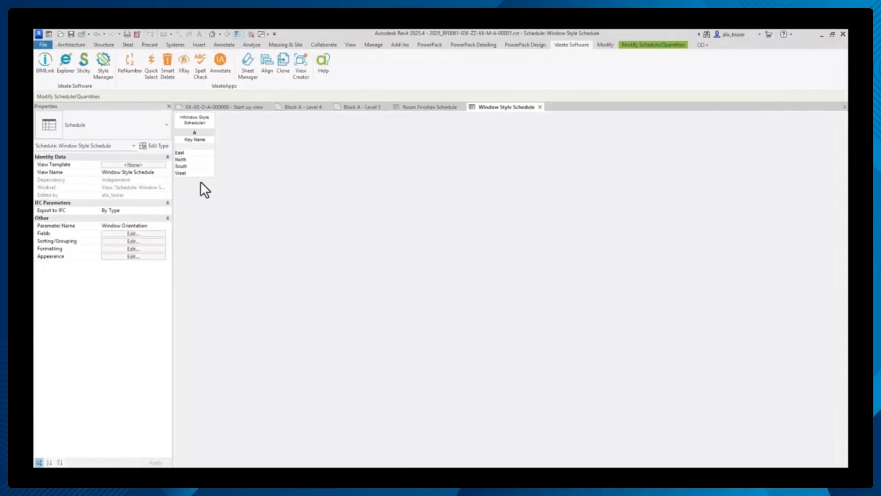
click(353, 108)
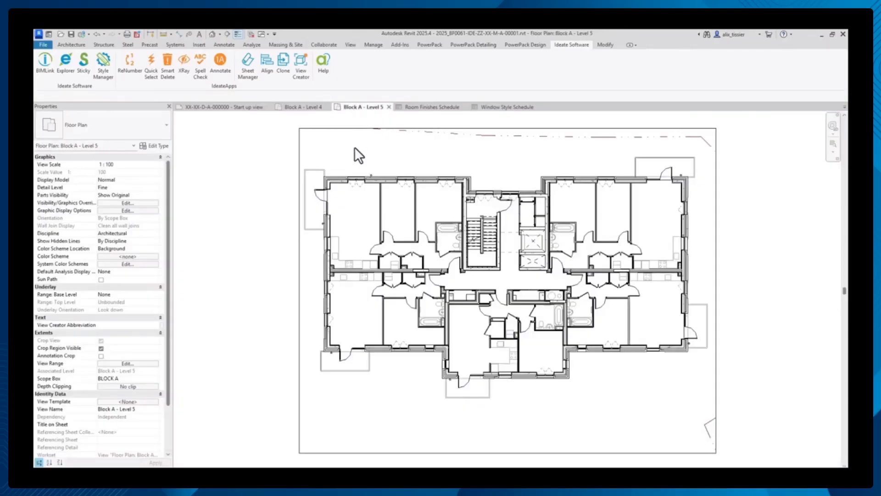
scroll(354, 145, up, 2)
click(358, 197)
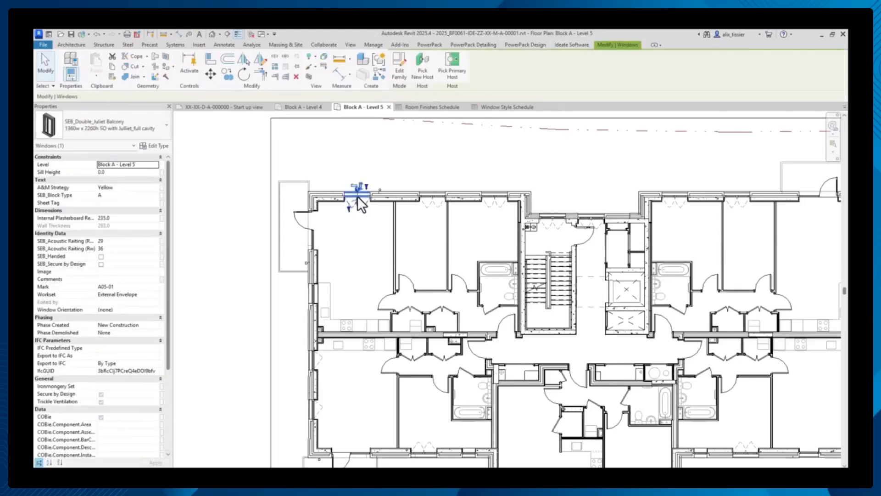
click(154, 311)
click(154, 311)
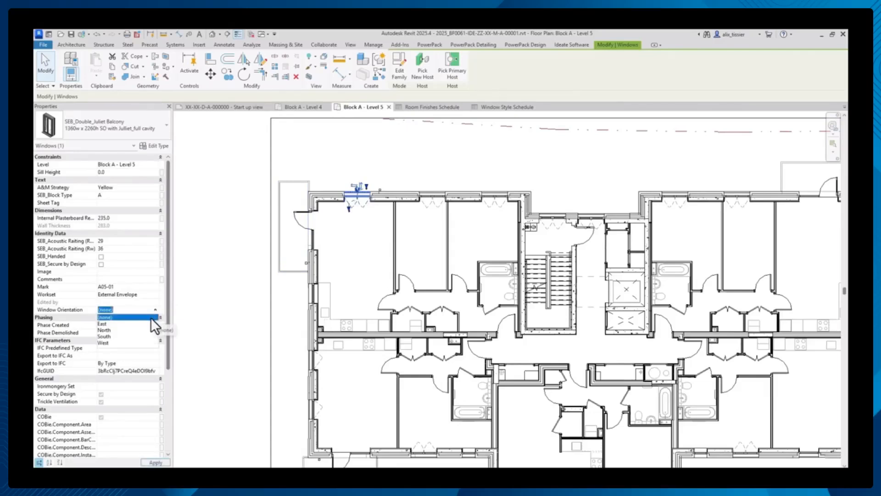
click(139, 329)
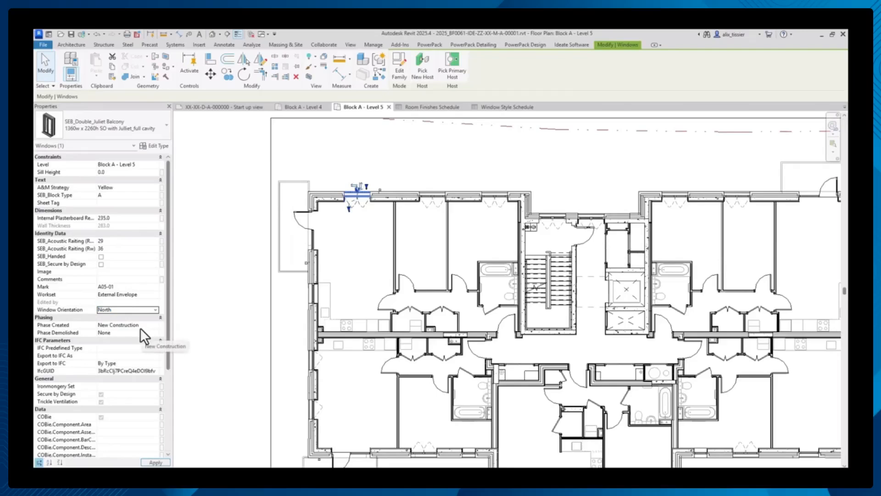
click(222, 249)
- Select the elements along the upper façade of Block A - Level 5 and filter the selection to the Windows category only
scroll(222, 249, down, 1)
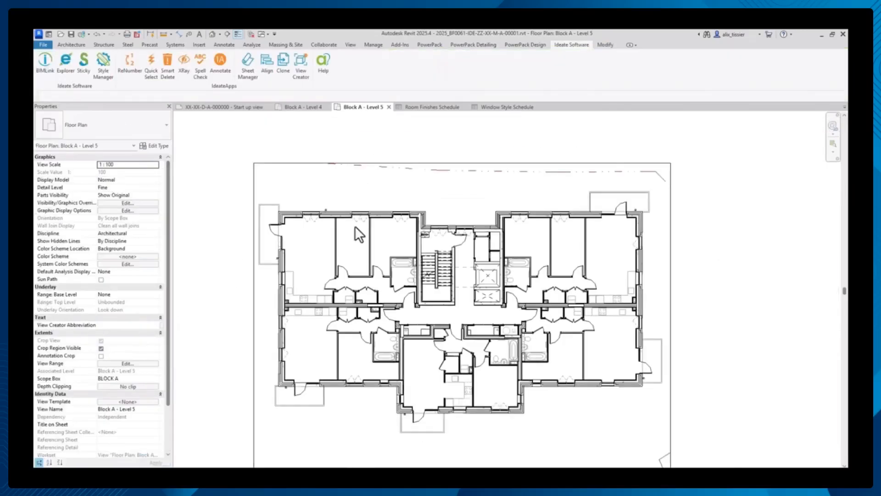
drag(238, 173, 673, 252)
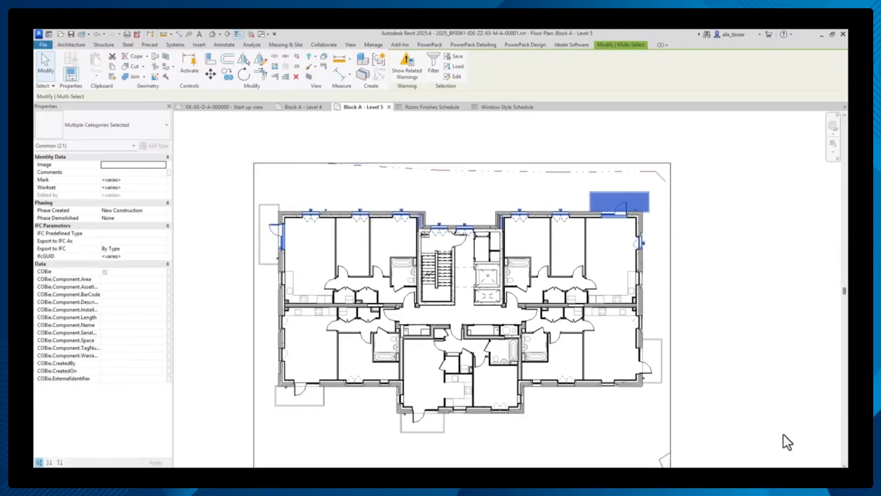
click(837, 478)
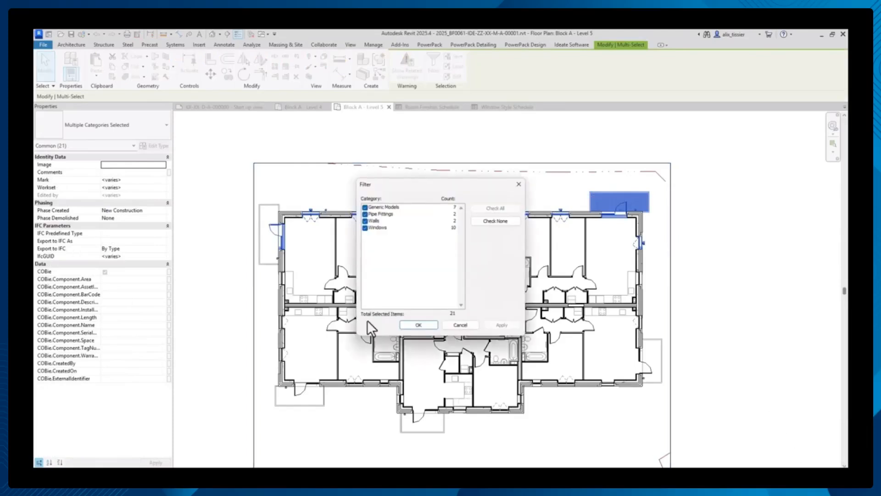
click(496, 221)
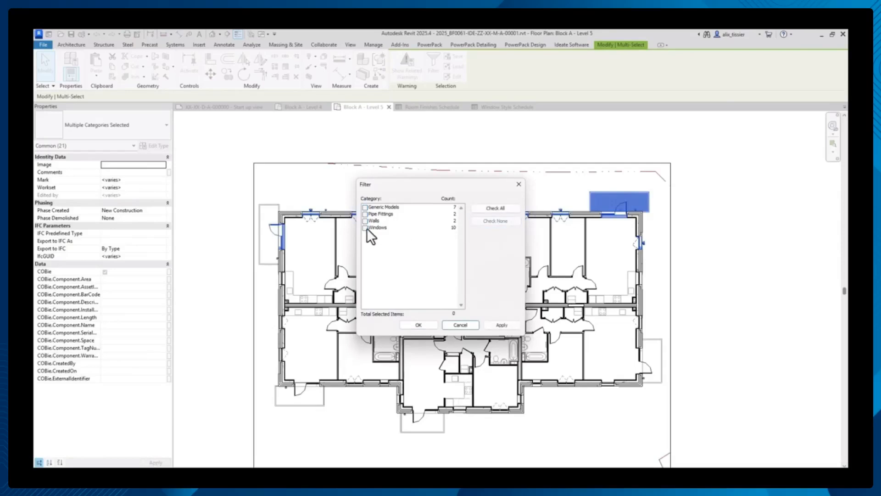
click(365, 228)
click(418, 325)
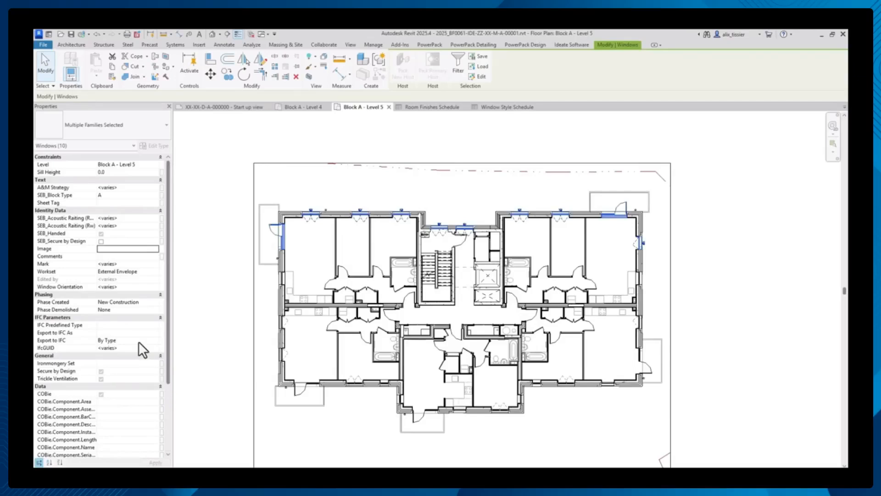
- Set the Window Orientation of all selected façade windows to North, apply it, and check the properties of one of these windows
click(156, 289)
click(156, 287)
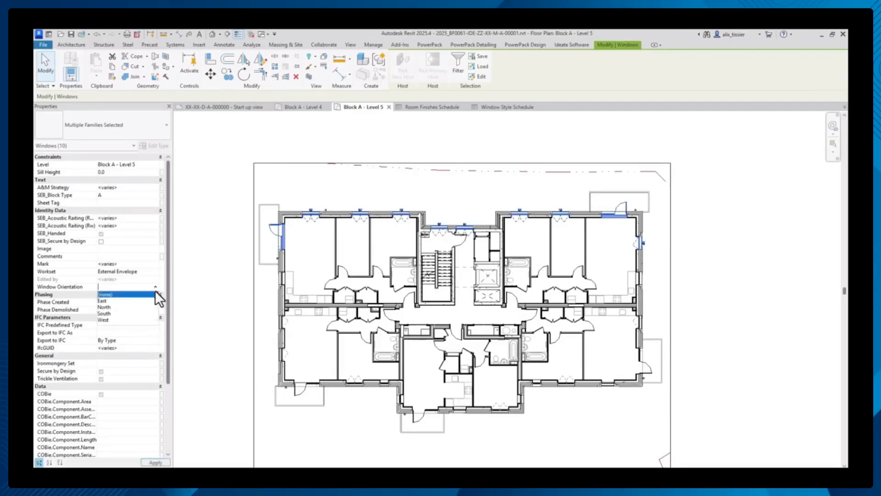
click(107, 308)
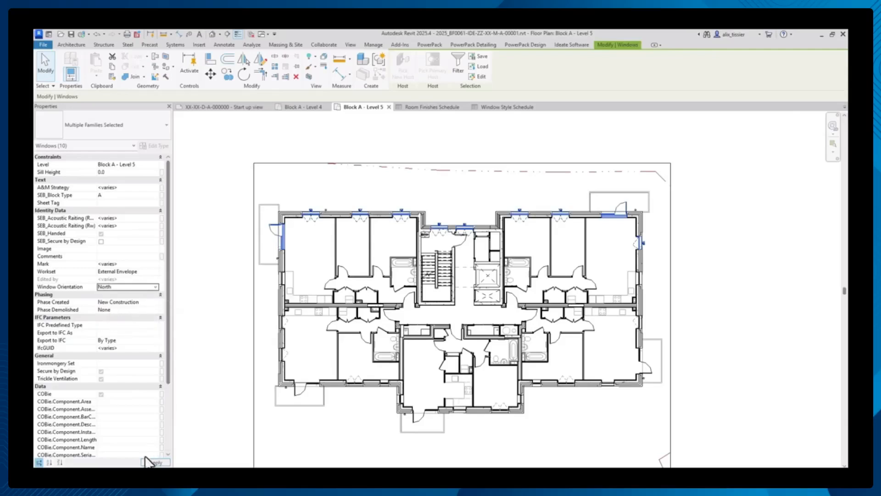
click(155, 463)
key(Escape)
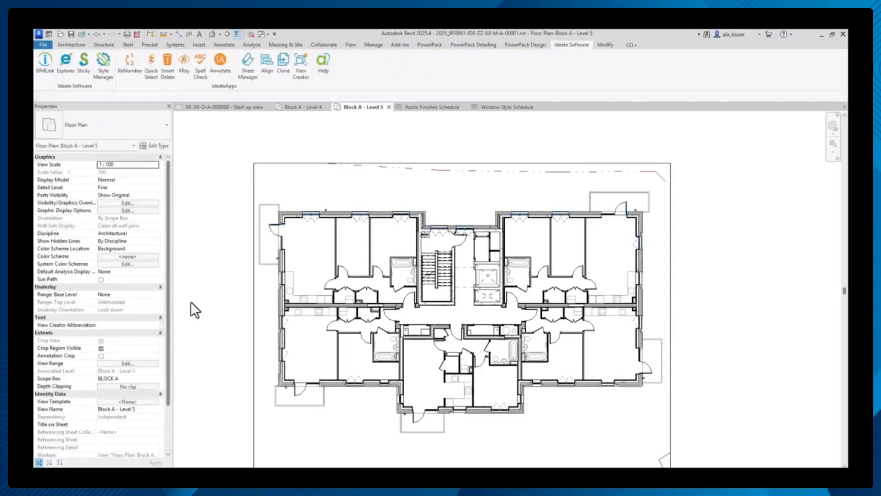
click(406, 223)
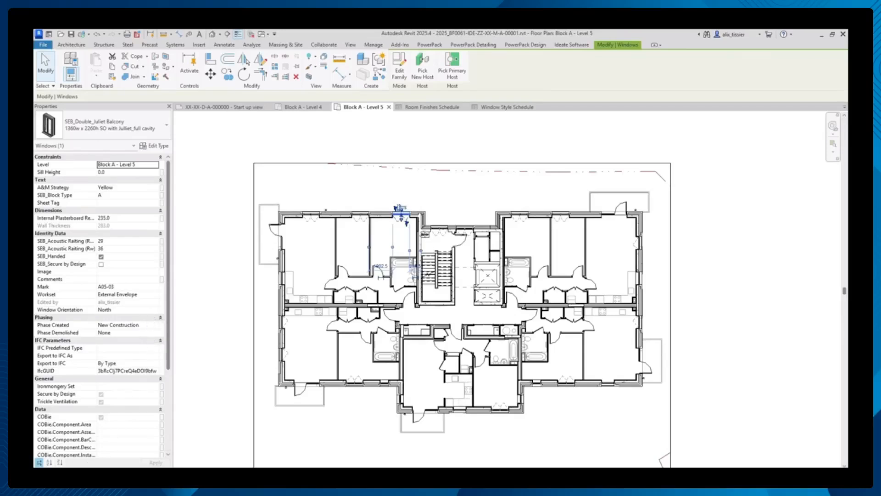
- Open the Window Instance Schedule - For Management from the project's window schedules
click(92, 471)
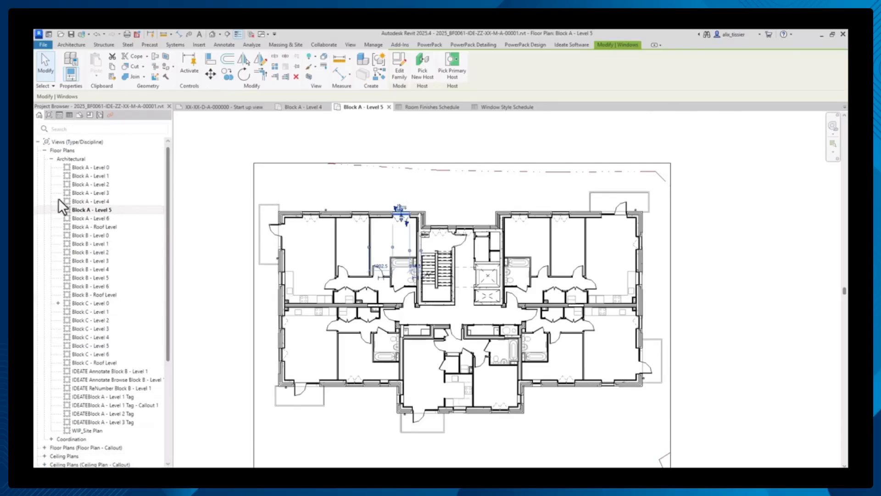
click(36, 142)
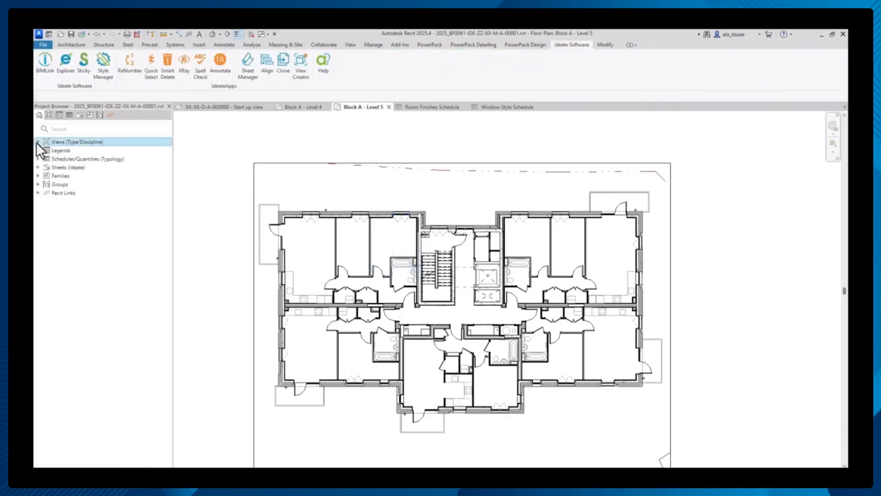
click(38, 159)
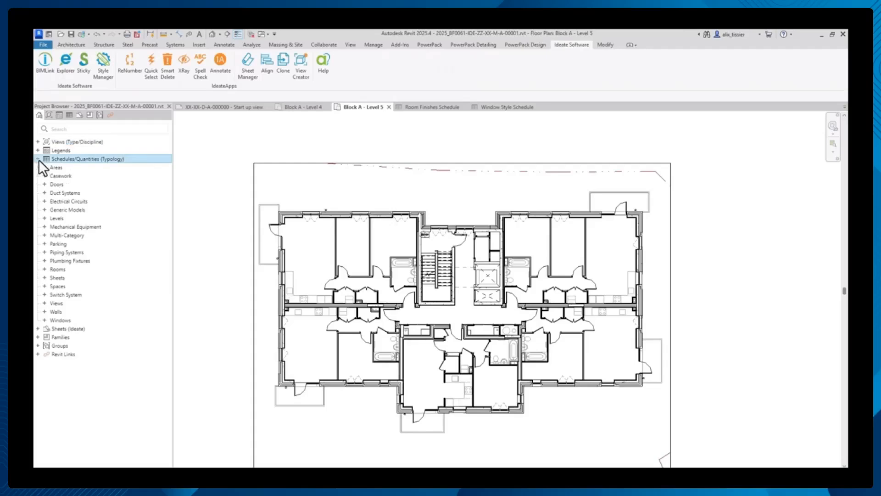
click(43, 320)
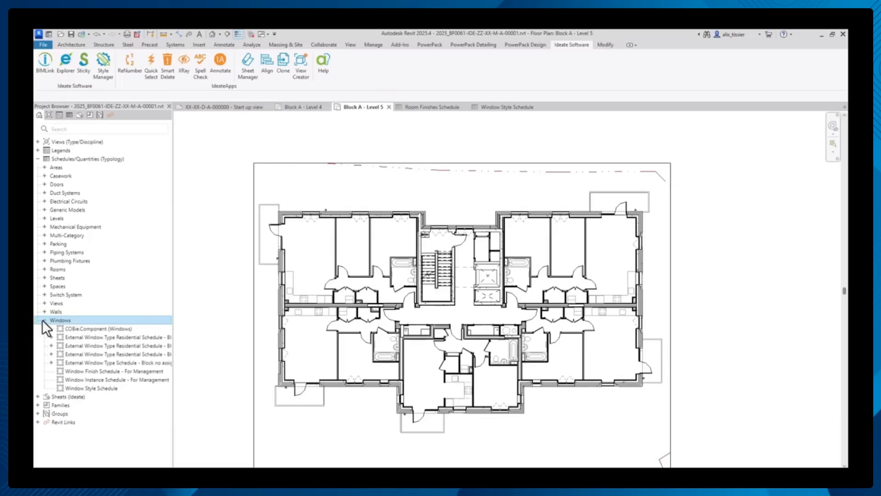
click(137, 381)
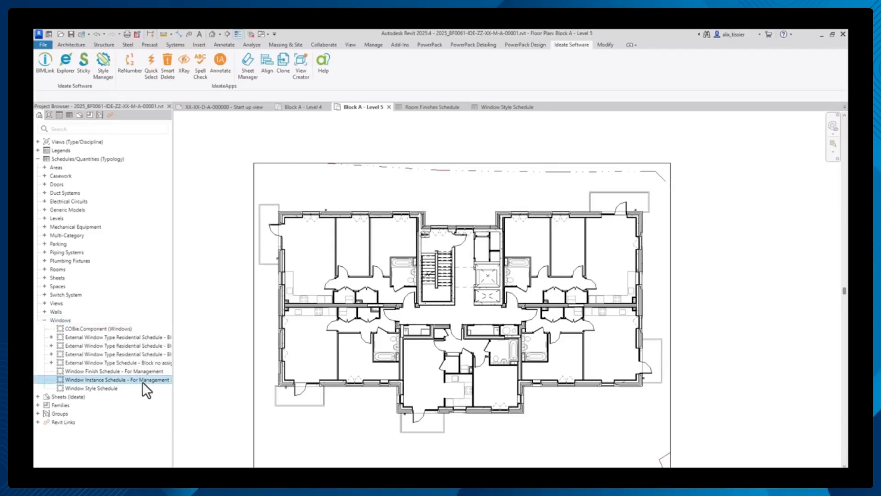
double_click(142, 380)
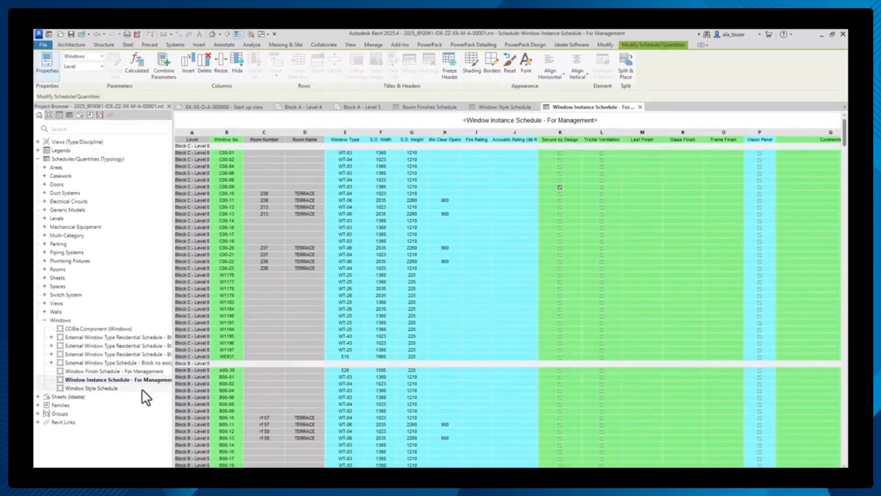
- Add the Window Orientation field to the window instance schedule directly after Type Mark
click(133, 472)
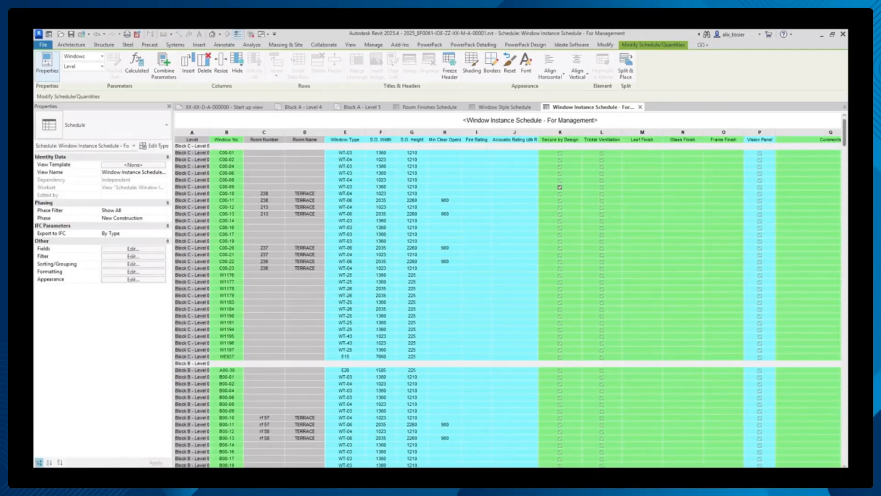
click(156, 249)
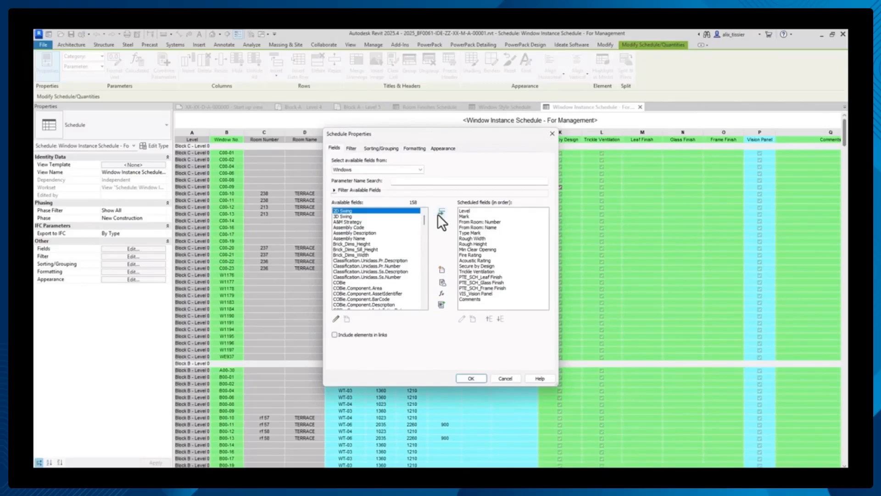
drag(424, 219, 426, 297)
click(371, 299)
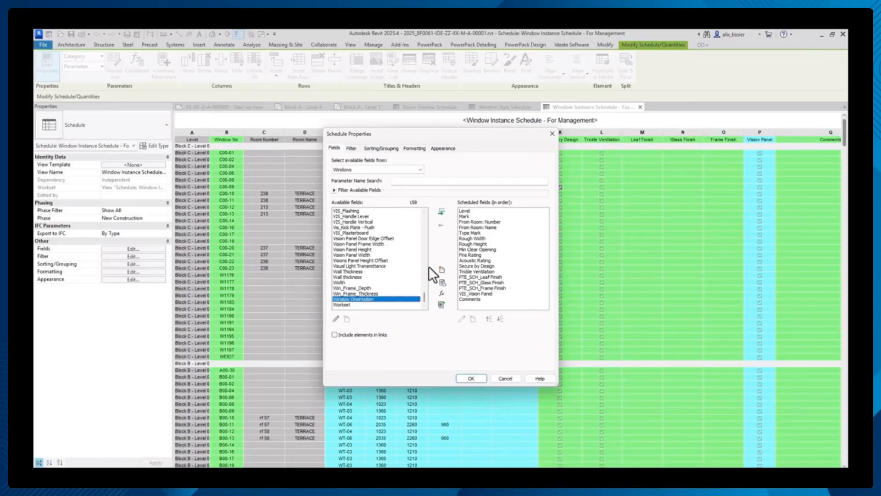
click(478, 233)
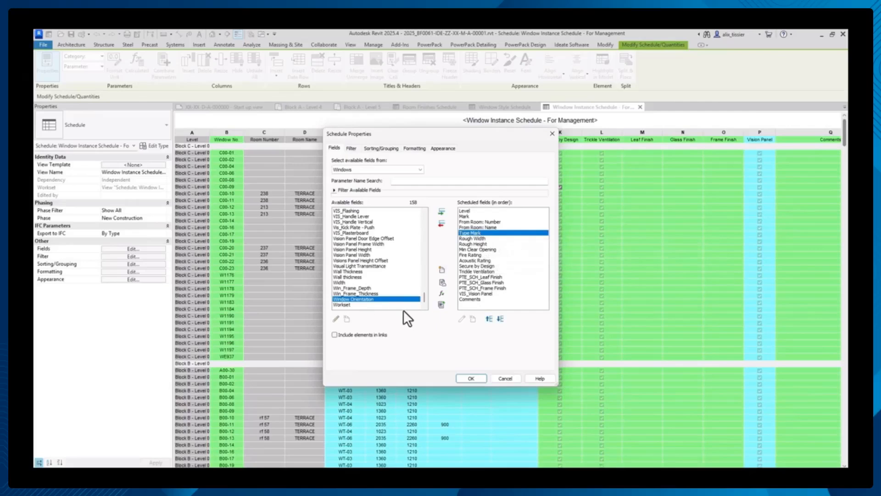
click(441, 210)
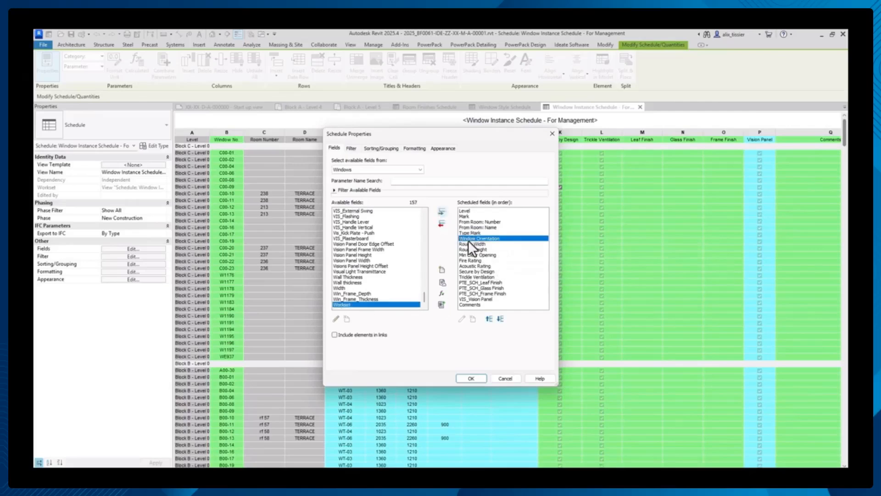
click(466, 378)
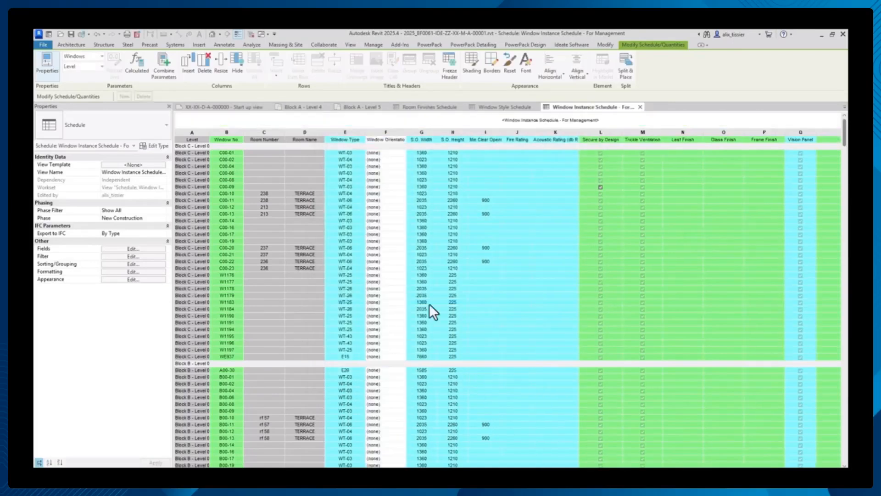
- Examine the Window Orientation column through the schedule's block levels and the orientation options offered for window C00-01
click(399, 133)
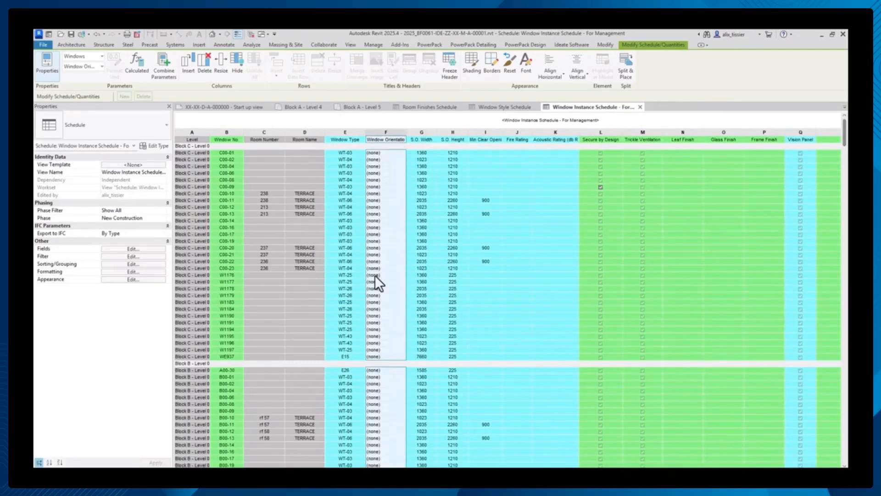
scroll(373, 280, down, 5)
scroll(374, 368, down, 20)
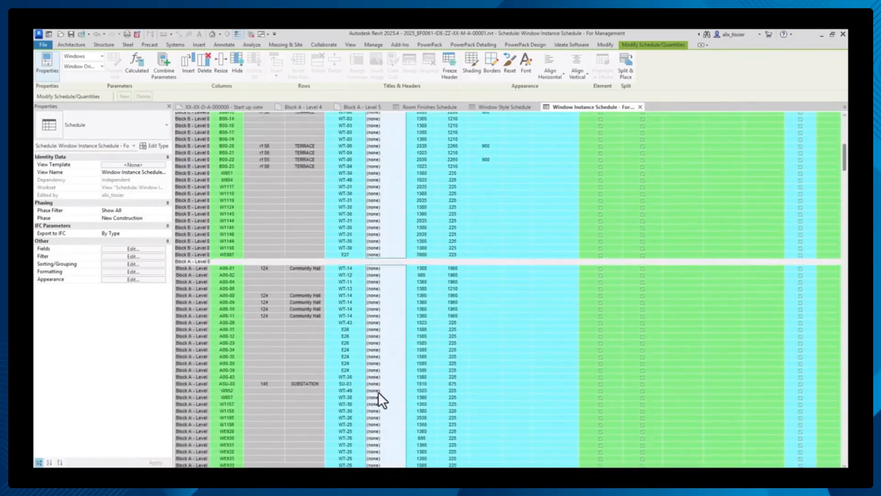
scroll(384, 403, down, 10)
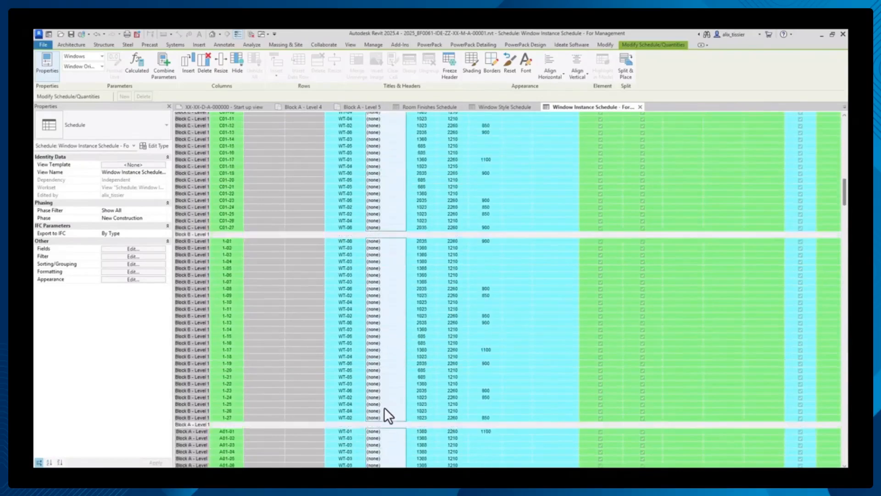
scroll(399, 337, up, 15)
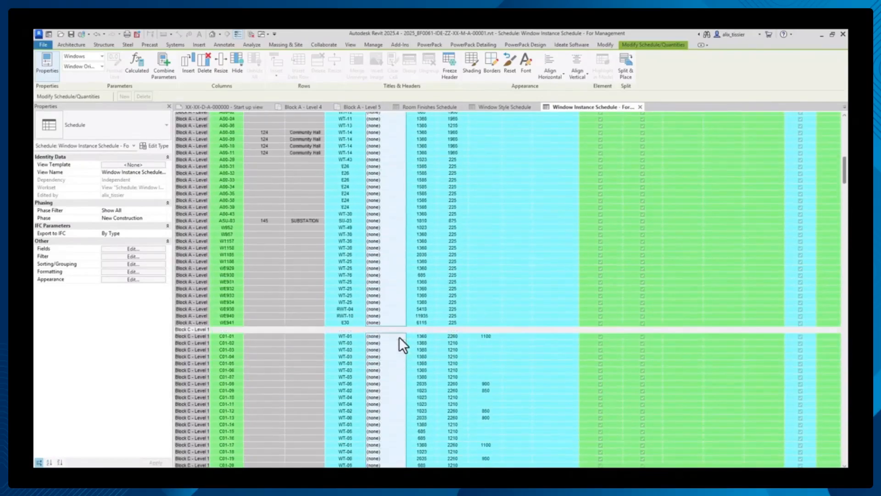
scroll(399, 337, up, 14)
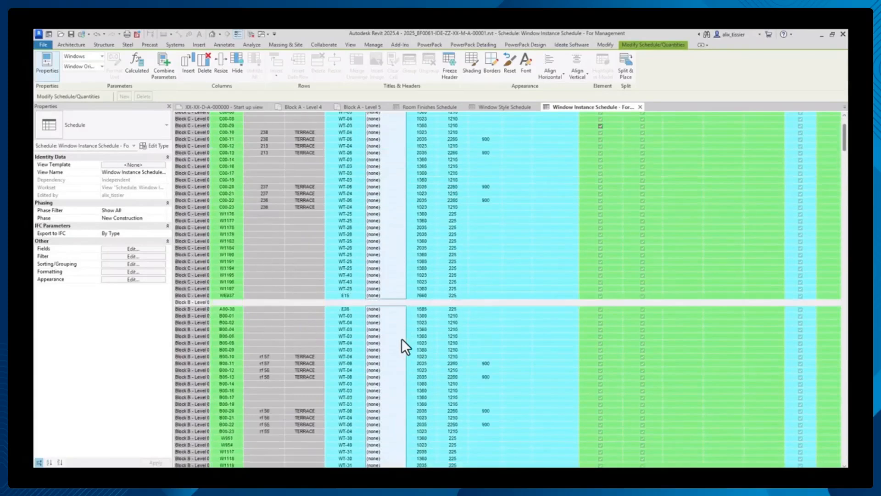
click(404, 153)
click(403, 153)
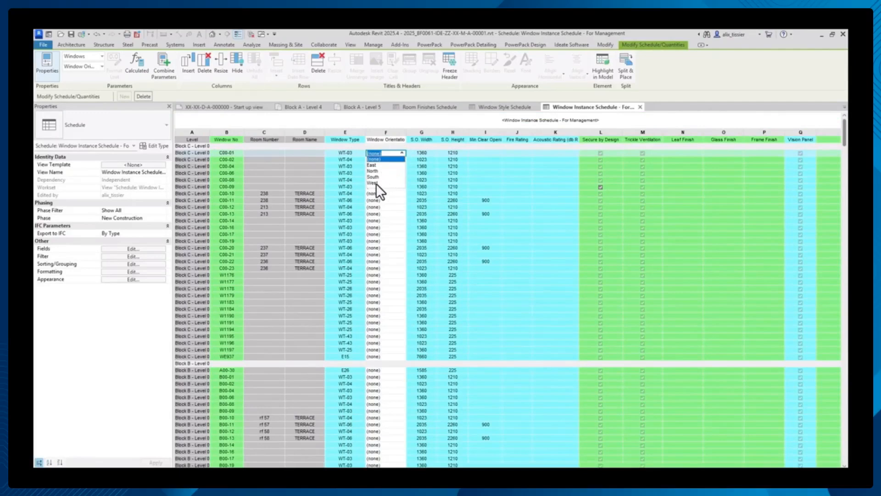
click(396, 153)
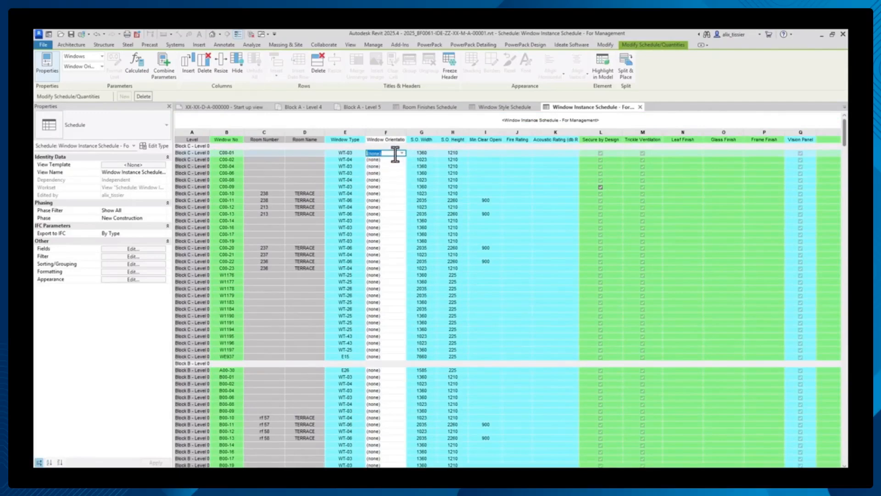